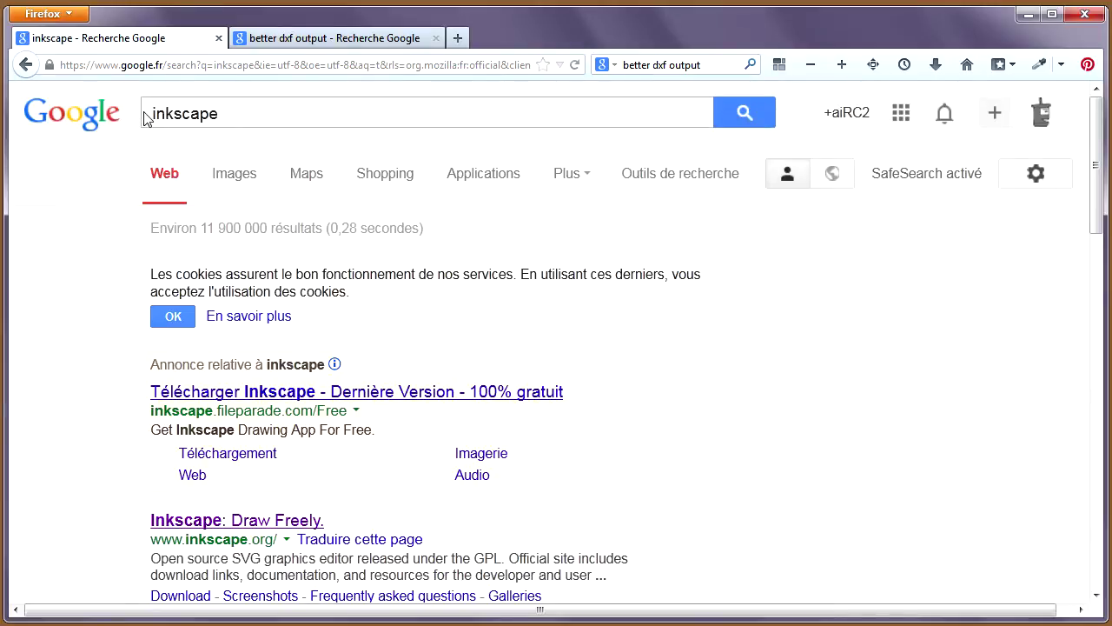
- Open the Inkscape website from the Google results and start the Windows installer download
left_click(207, 521)
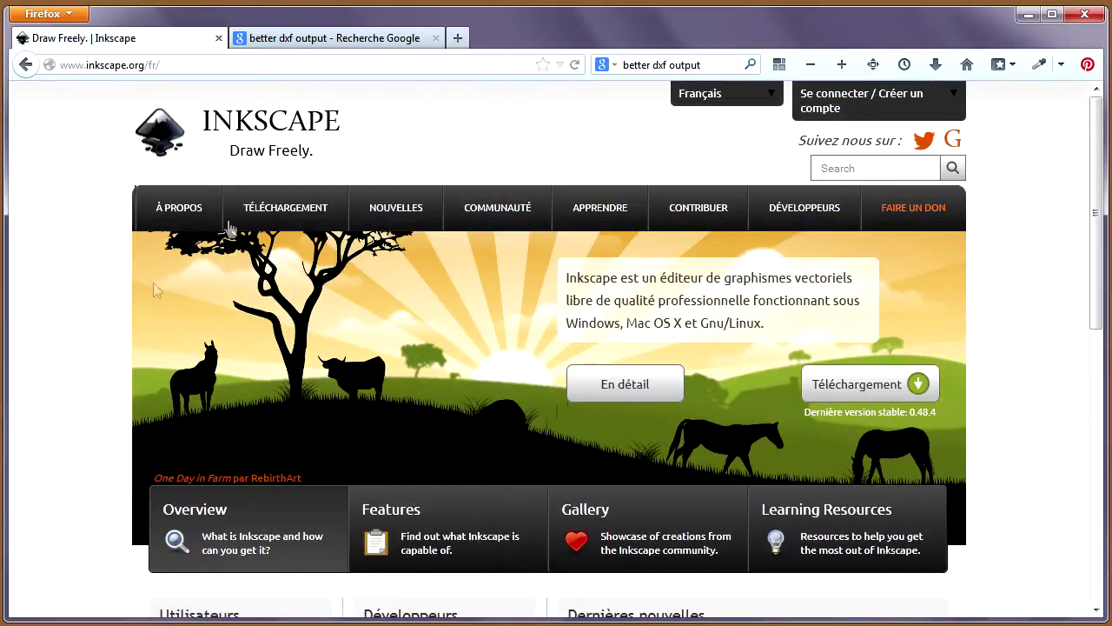
mouse_move(285, 207)
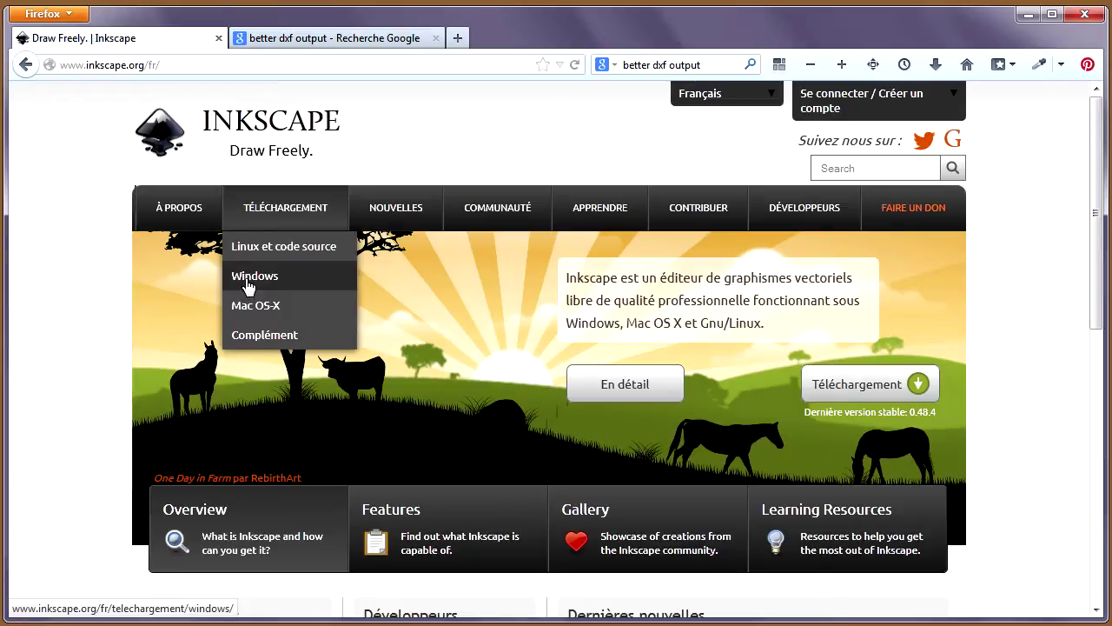
left_click(249, 285)
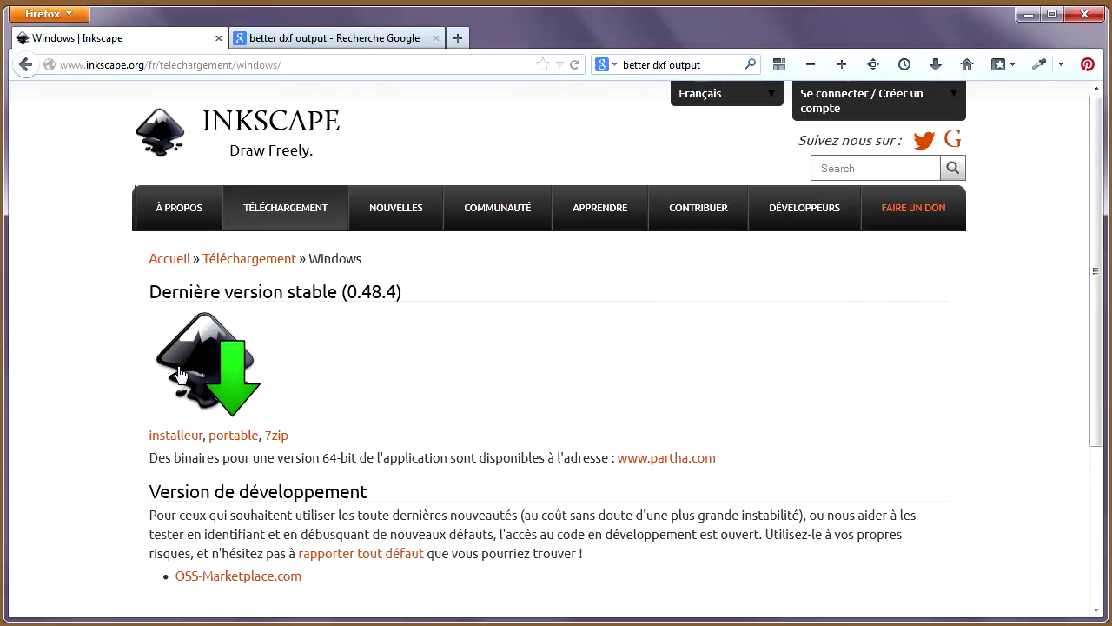
left_click(168, 442)
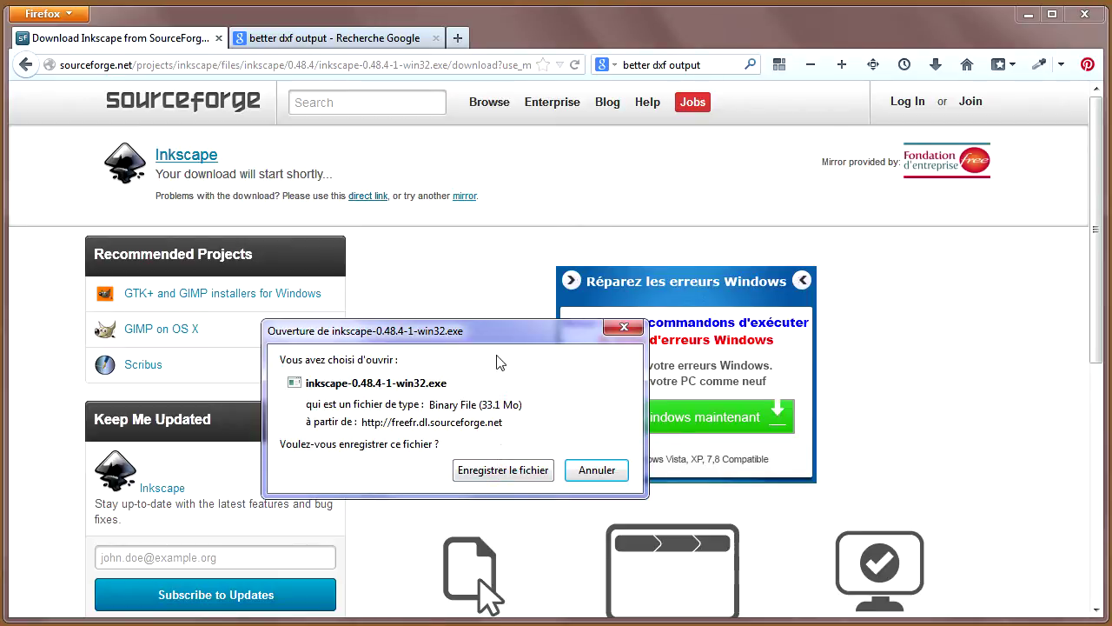
- Save inkscape-0.48.4-1-win32.exe to disk and return to Firefox while it downloads
left_click(504, 473)
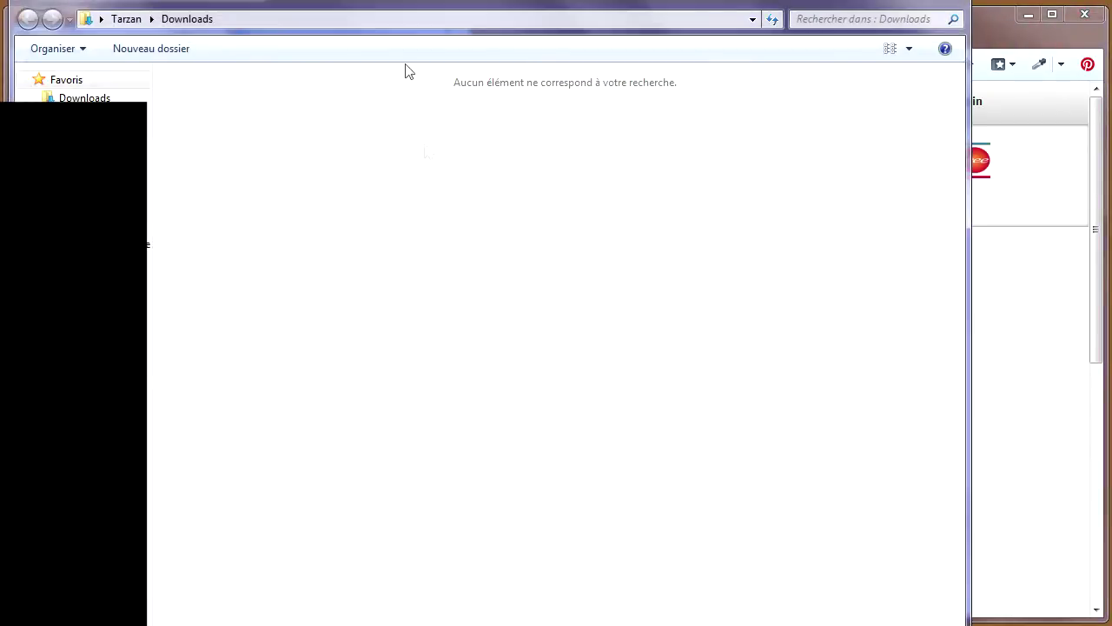
left_click_drag(389, 9, 140, 8)
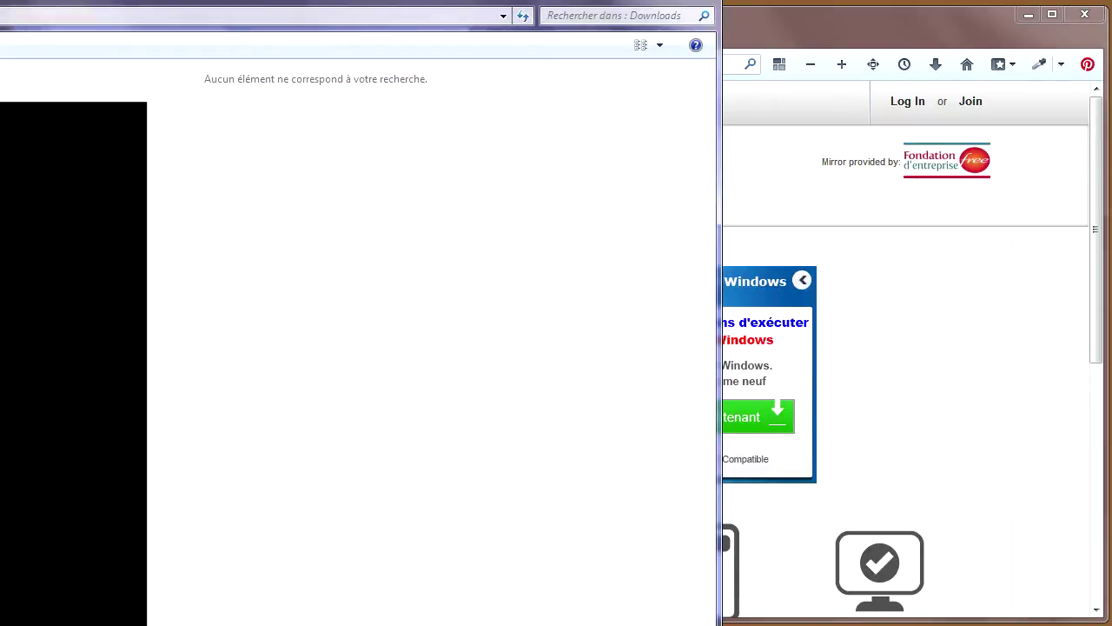
key("alt+Tab")
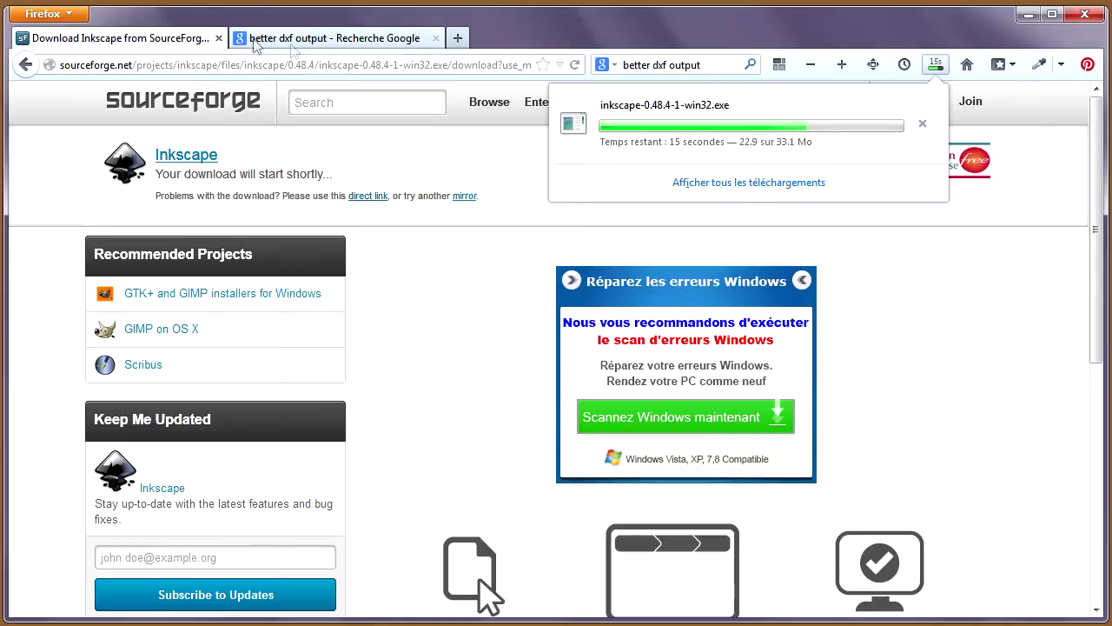
left_click(221, 39)
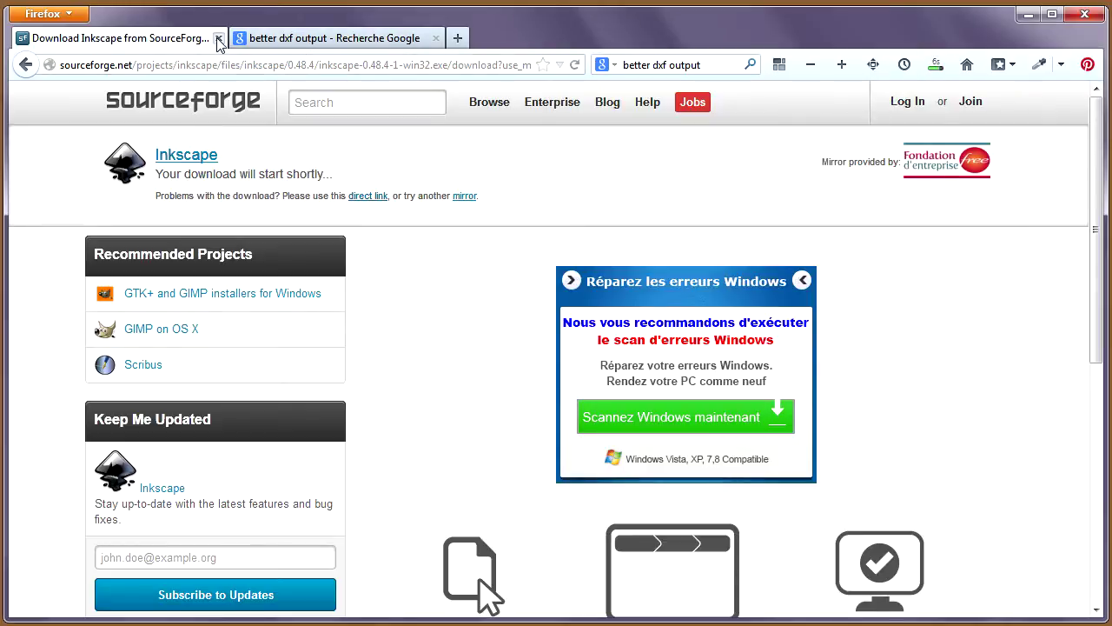
- Close the SourceForge tab and open the Better DXF Output page's better_dxf_output.zip download
left_click(220, 39)
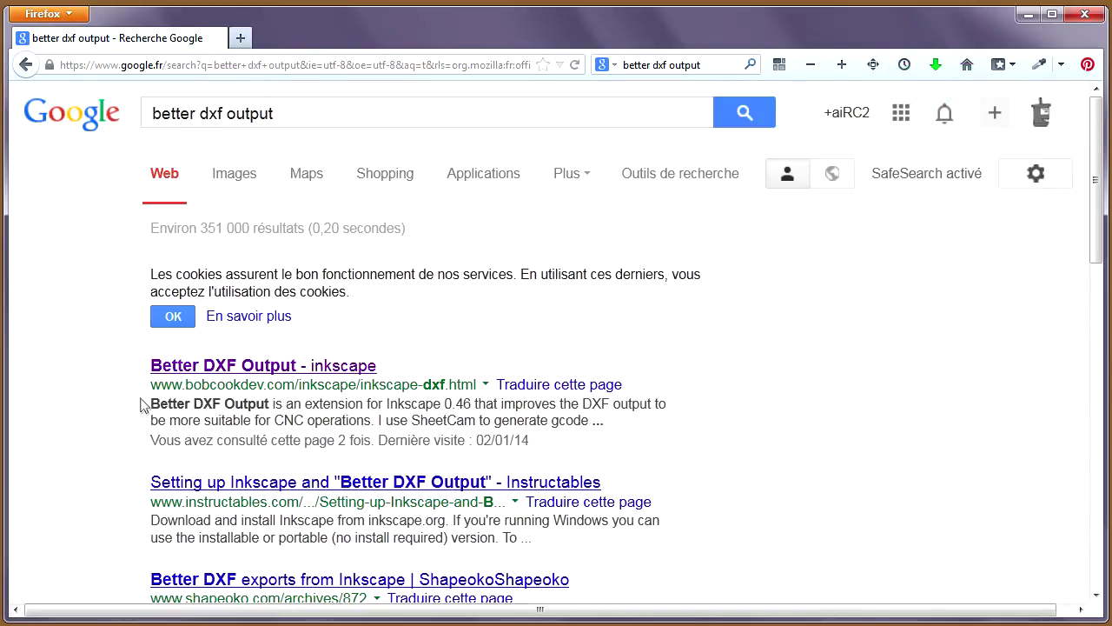
left_click(216, 367)
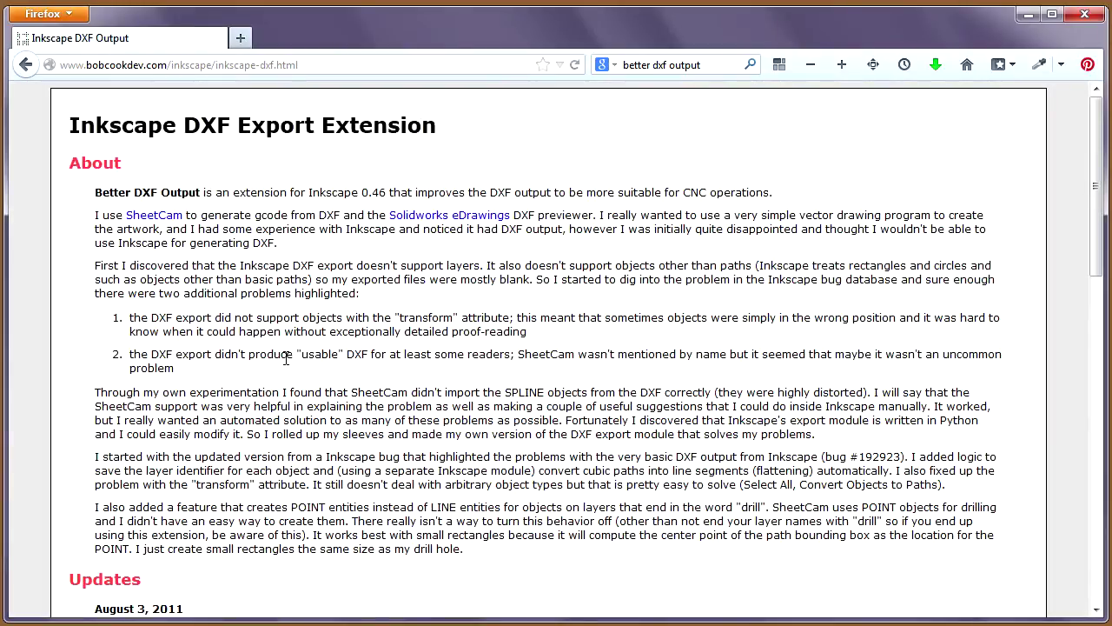
scroll(285, 358, "down", 3)
scroll(286, 359, "down", 5)
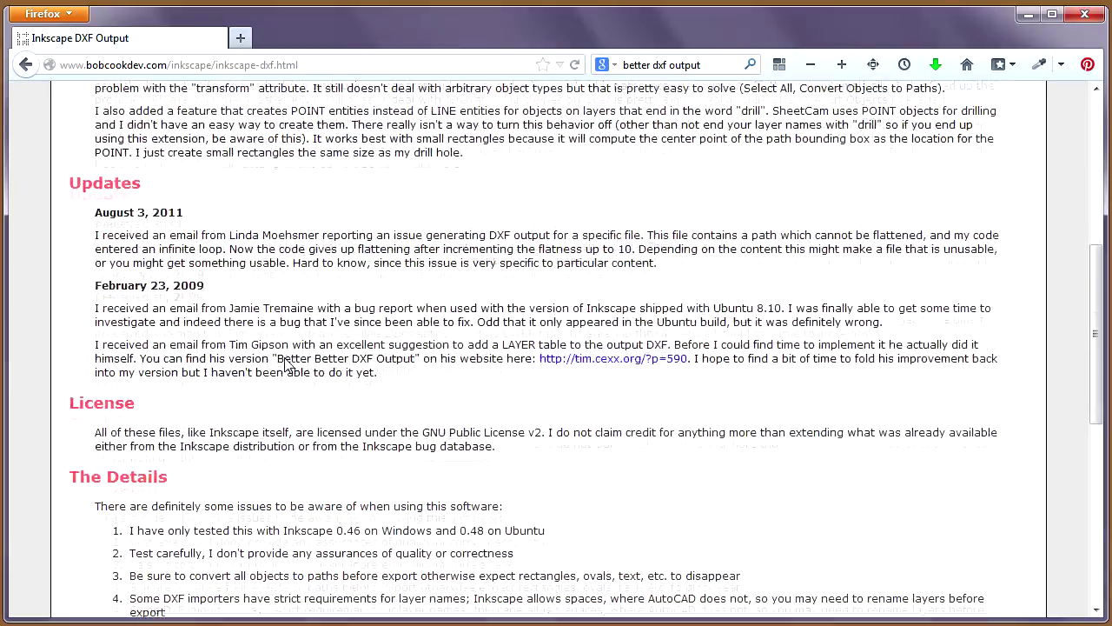
scroll(286, 363, "down", 4)
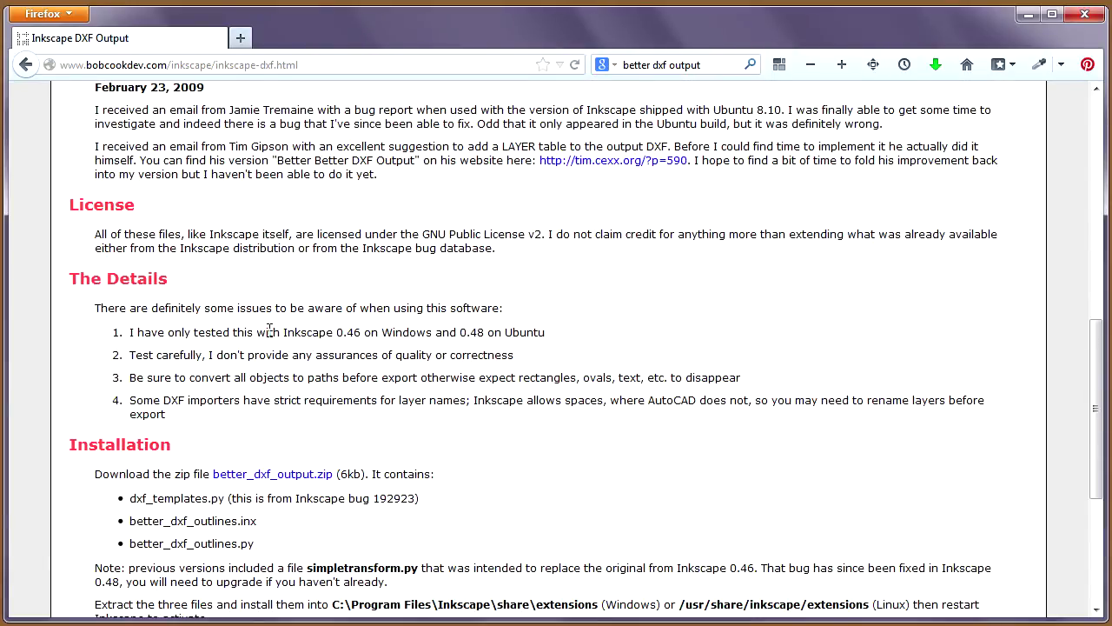
scroll(270, 328, "down", 2)
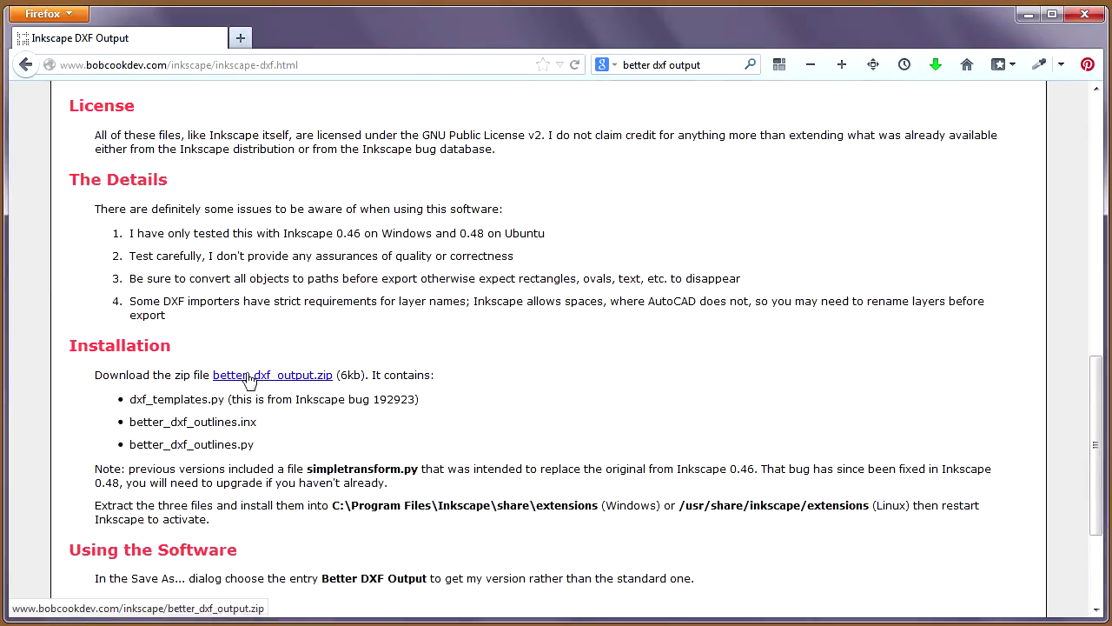
left_click(248, 377)
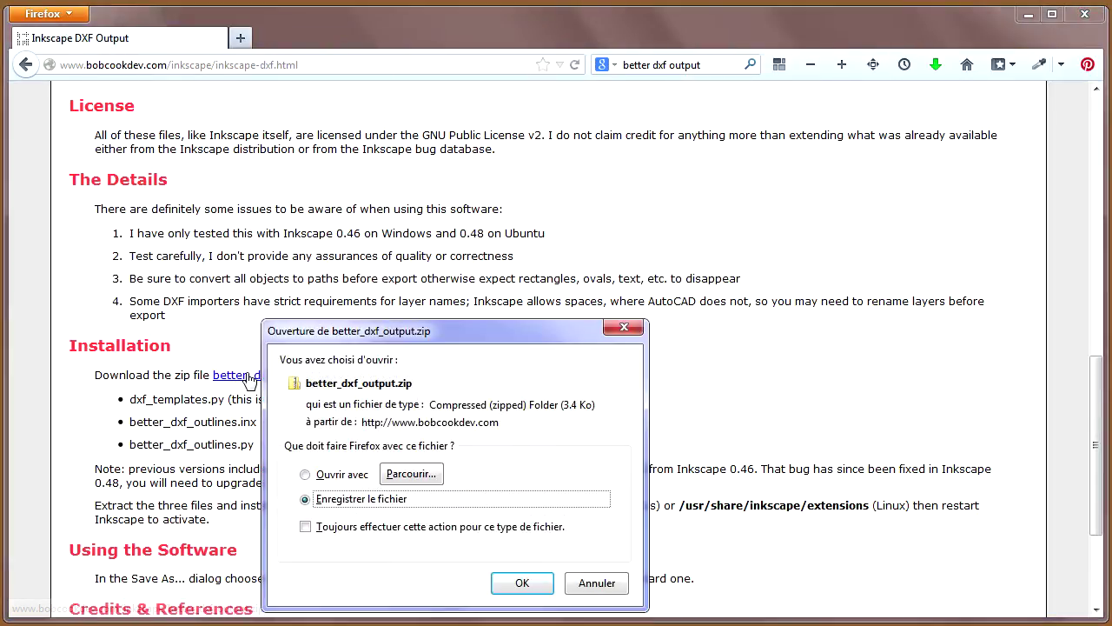
- Save better_dxf_output.zip to Downloads, close Firefox, and bring the Downloads window into view
left_click(494, 587)
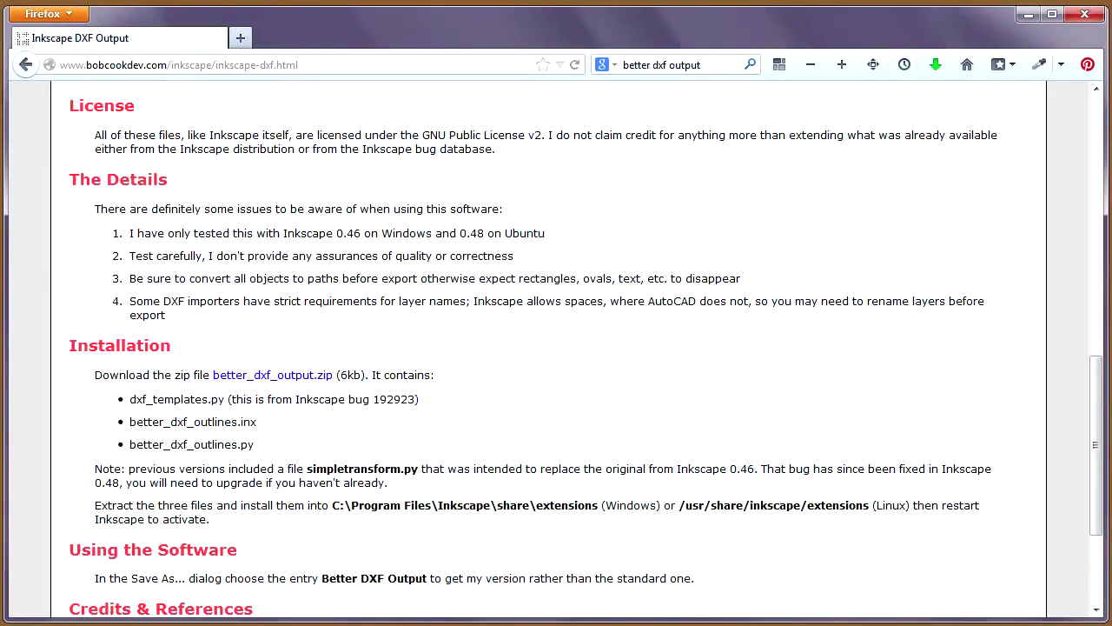
left_click(1086, 15)
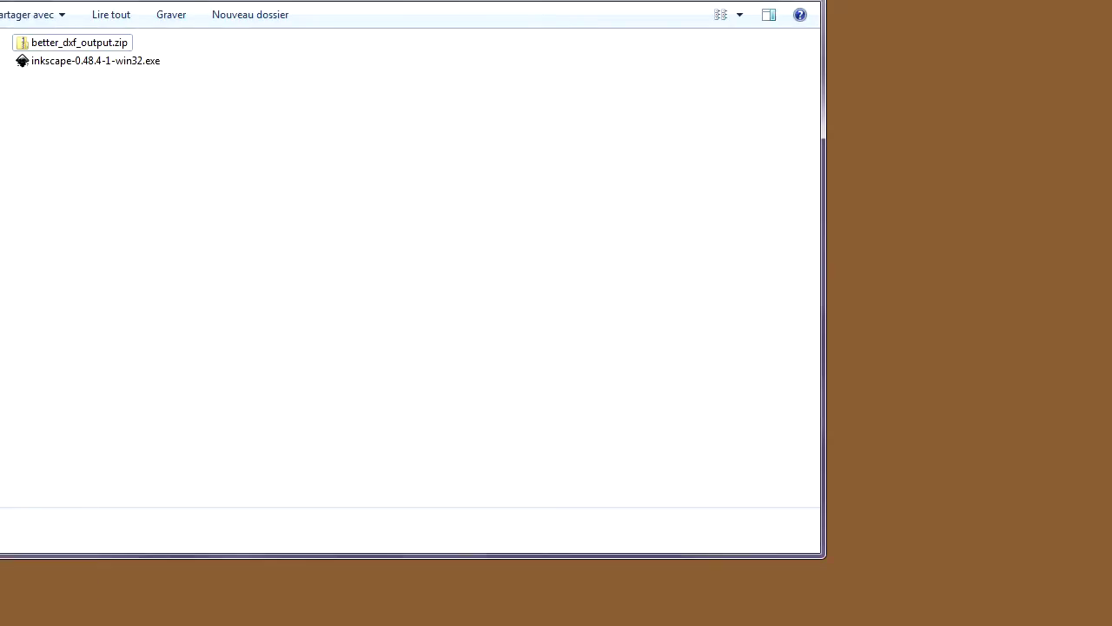
left_click_drag(18, 0, 160, 30)
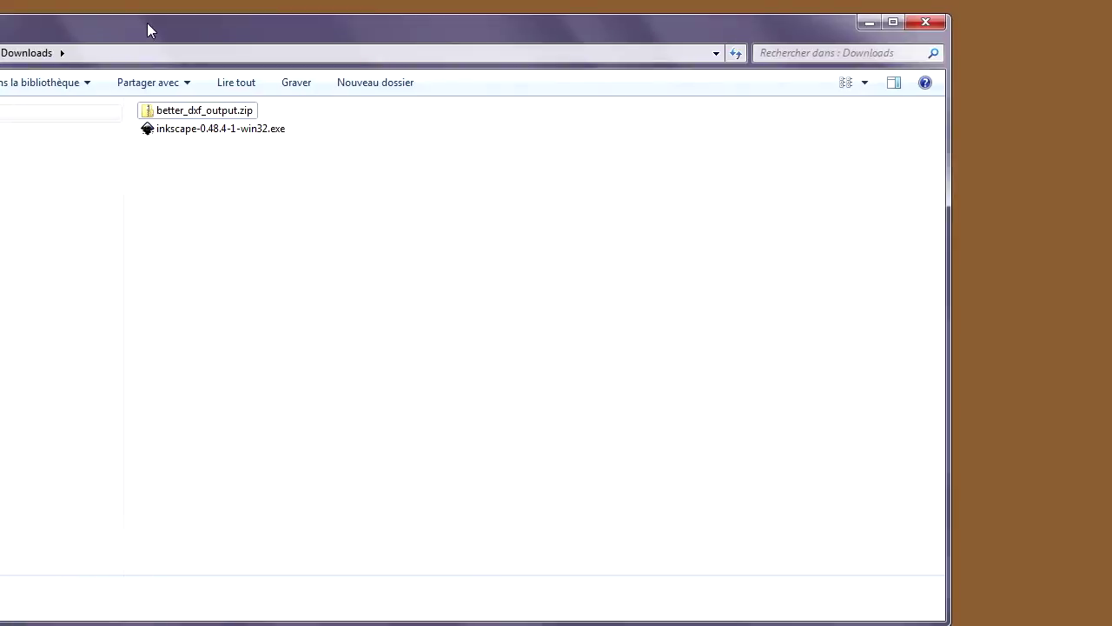
- Extract better_dxf_output.zip into the suggested better_dxf_output folder
right_click(221, 112)
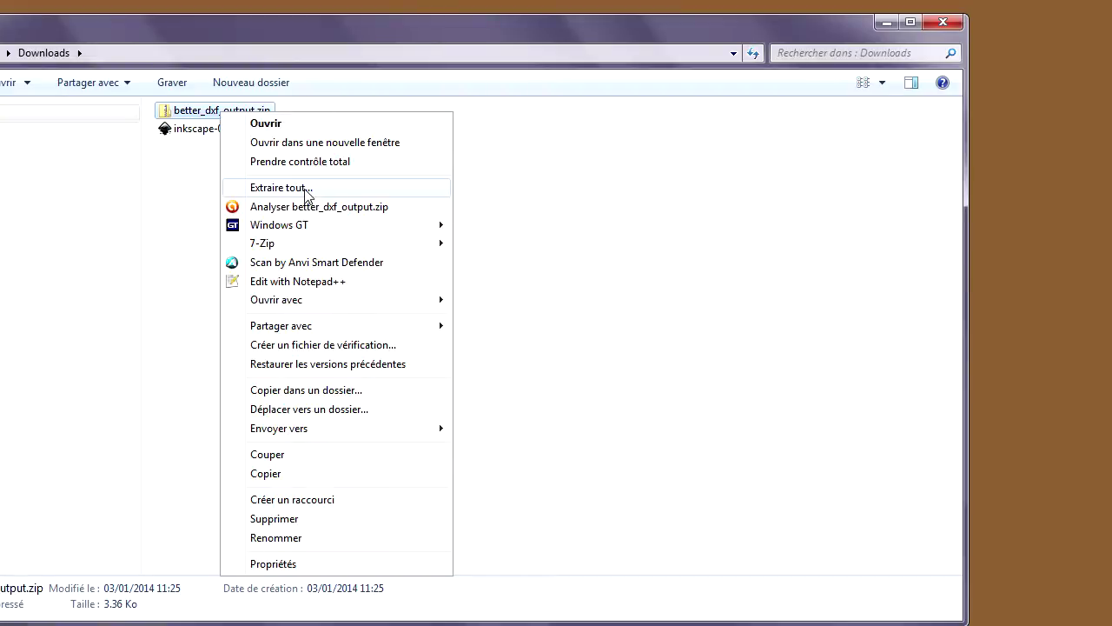
left_click(306, 186)
left_click(557, 555)
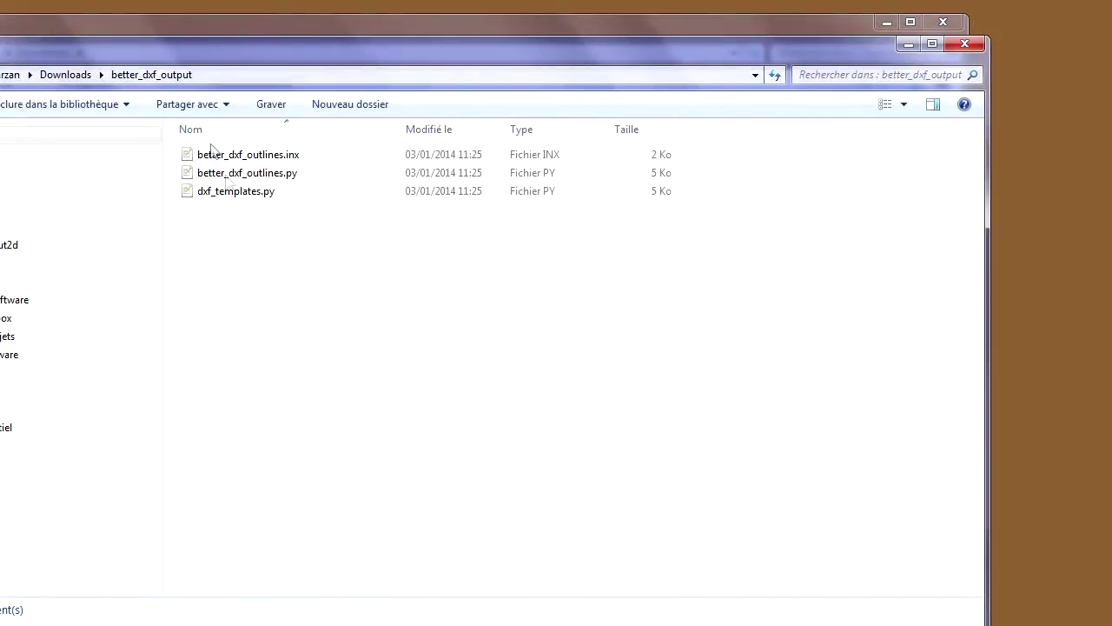
left_click_drag(218, 55, 121, 75)
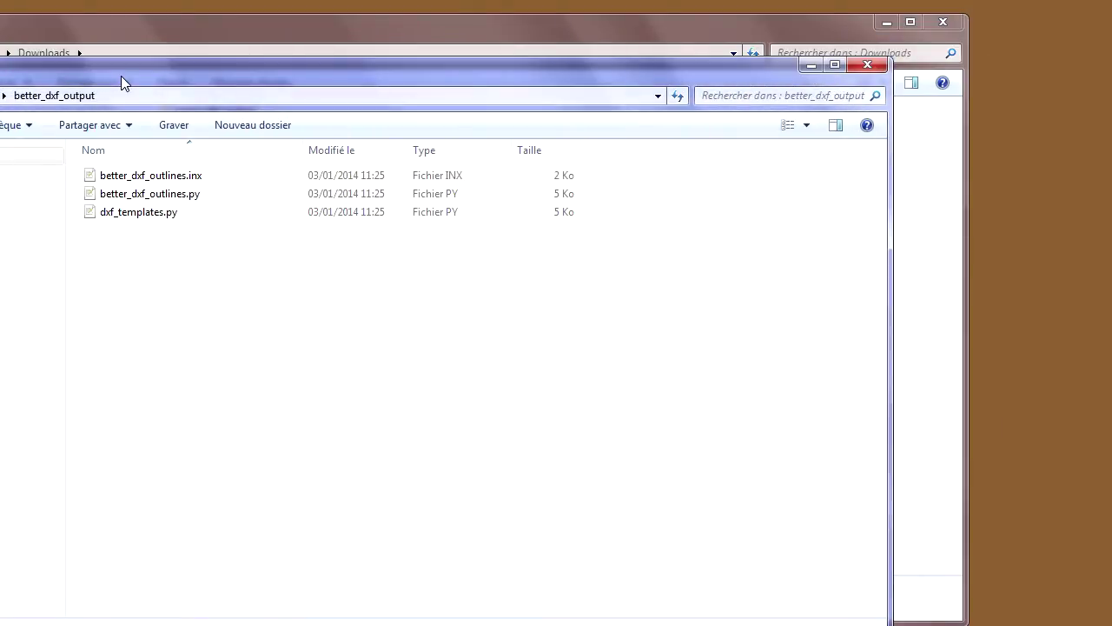
mouse_move(187, 150)
left_click(416, 24)
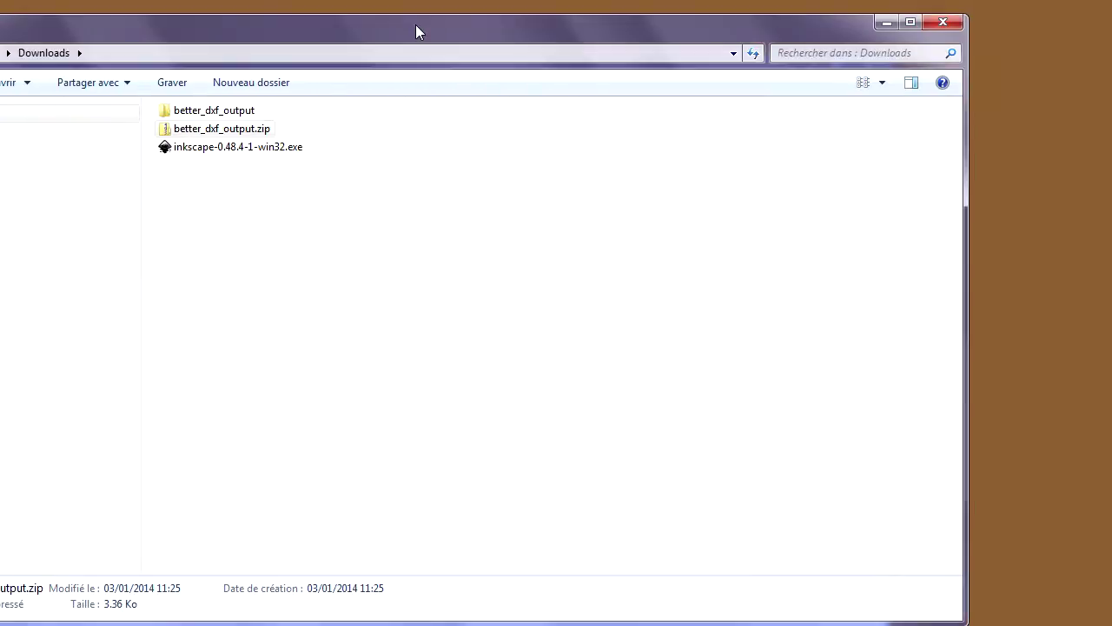
- Delete the better_dxf_output.zip archive from Downloads
right_click(203, 136)
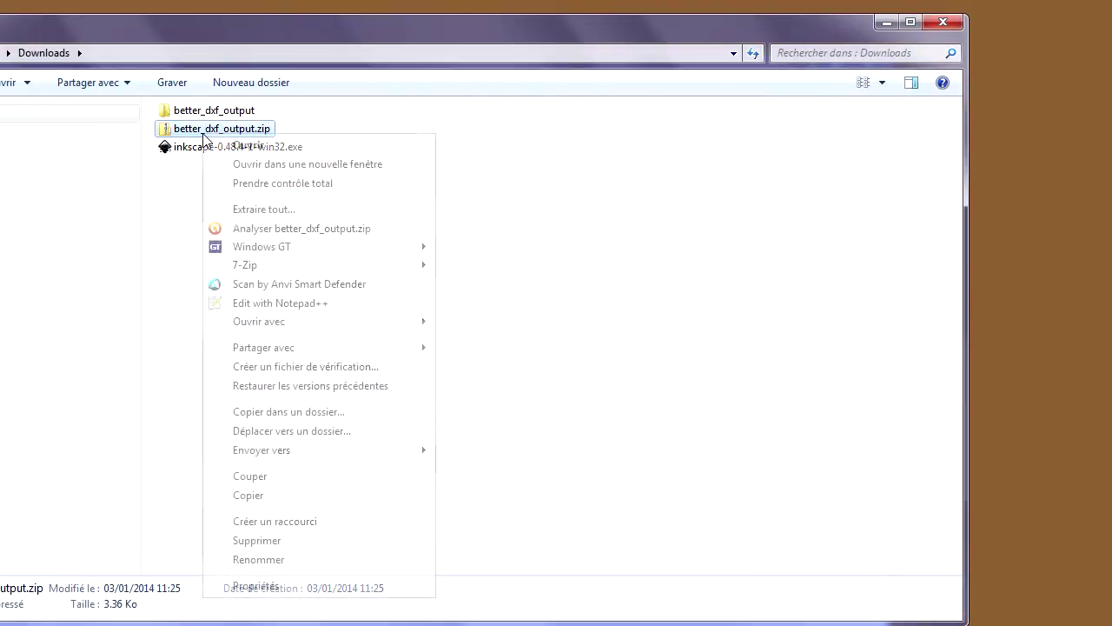
left_click(285, 540)
left_click(483, 459)
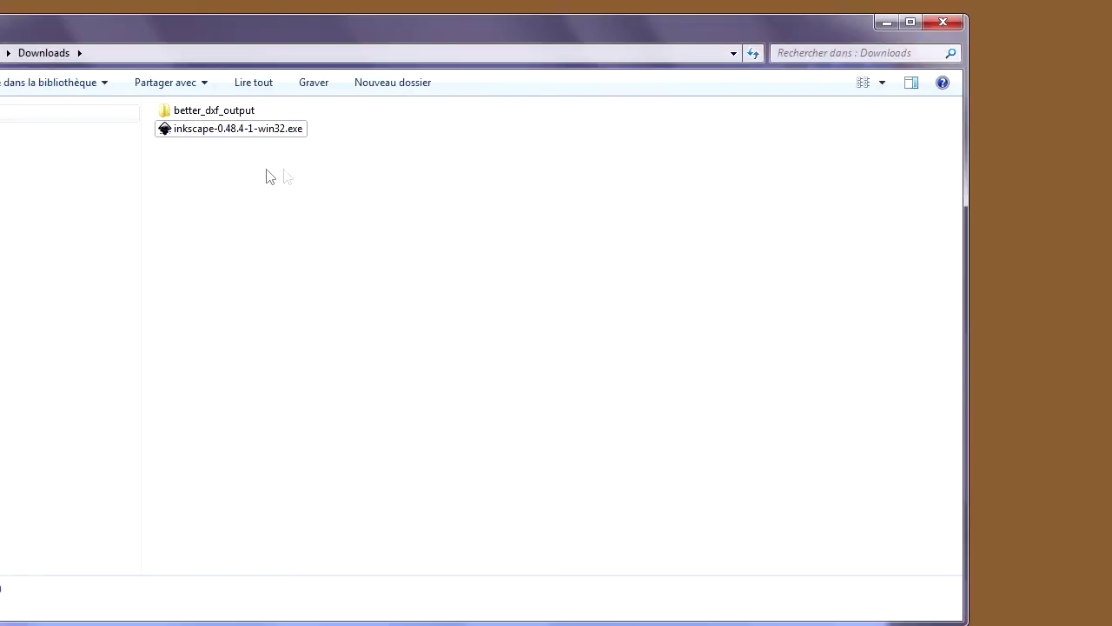
- Run the Inkscape installer in French and accept the licence agreement
double_click(252, 130)
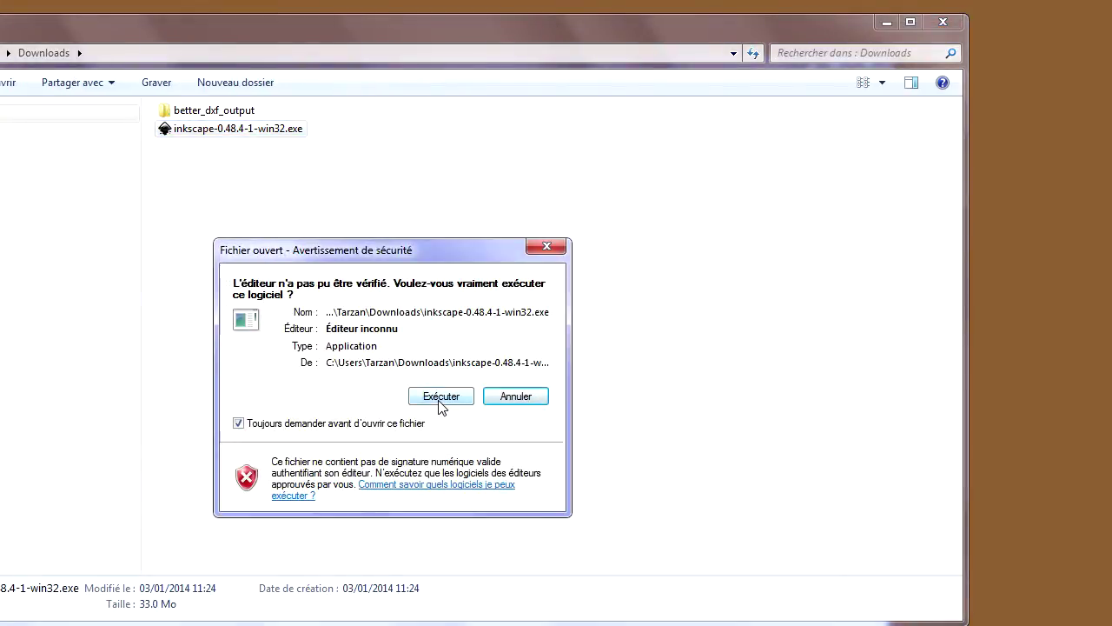
left_click(440, 398)
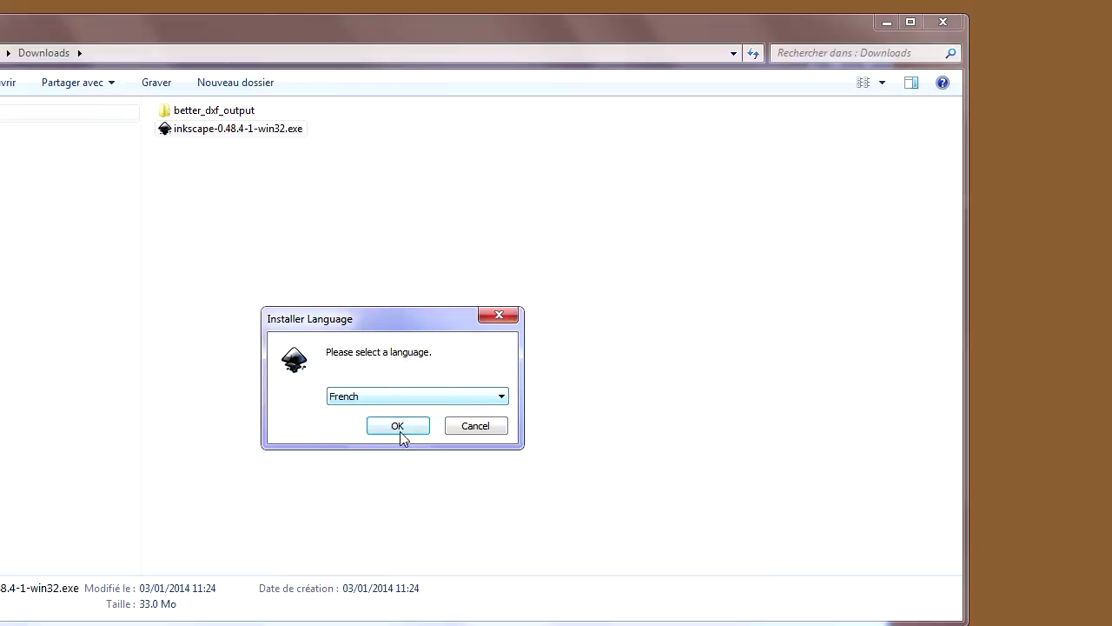
left_click(398, 425)
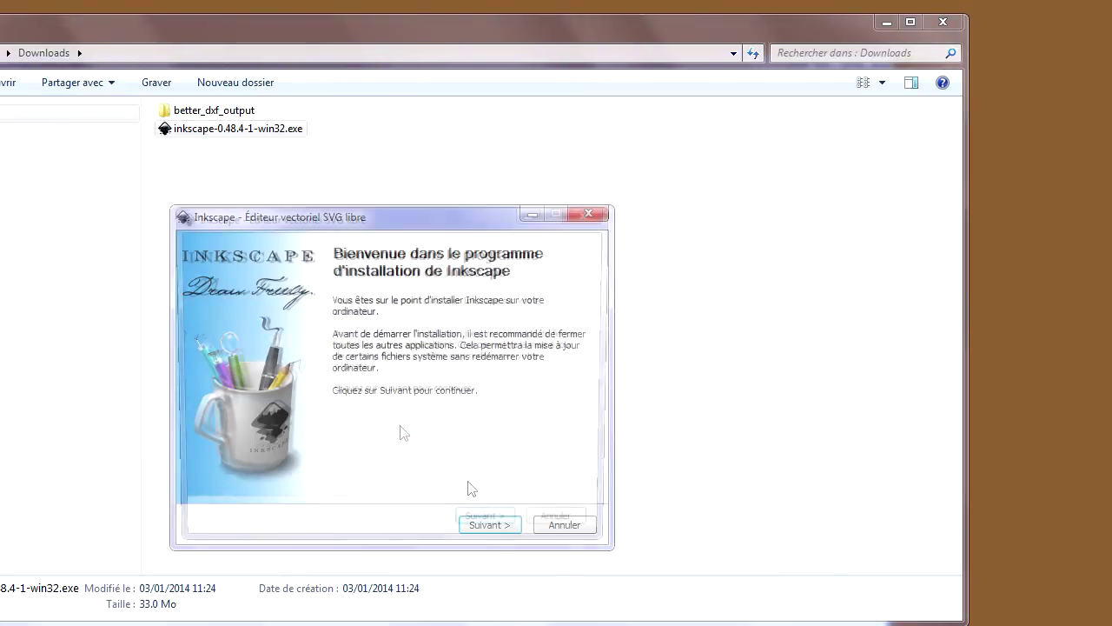
left_click(490, 530)
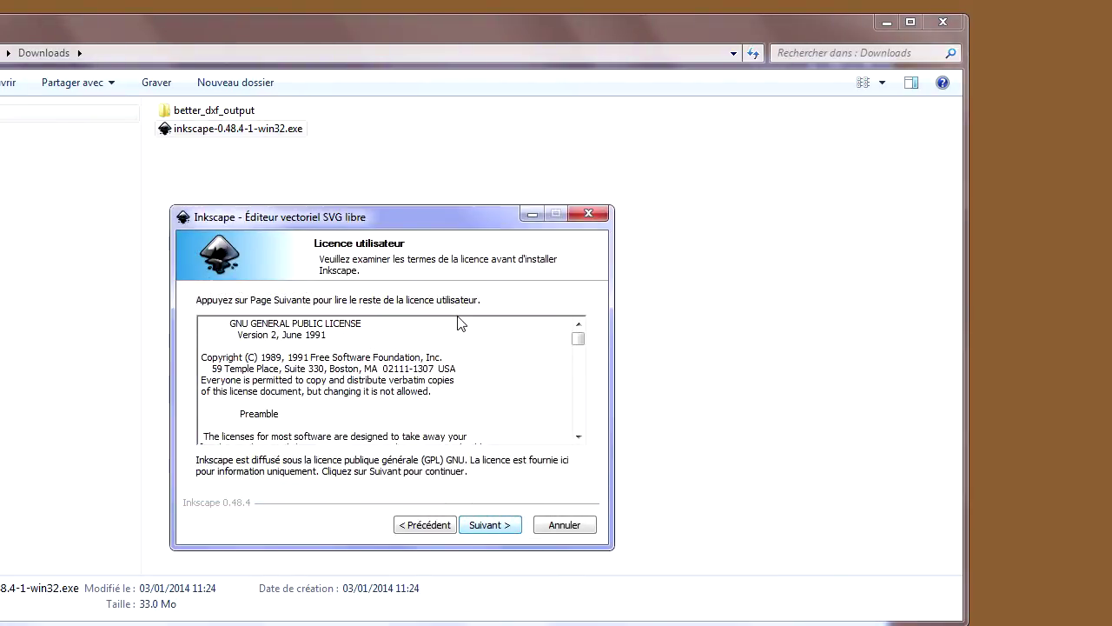
left_click_drag(579, 339, 575, 434)
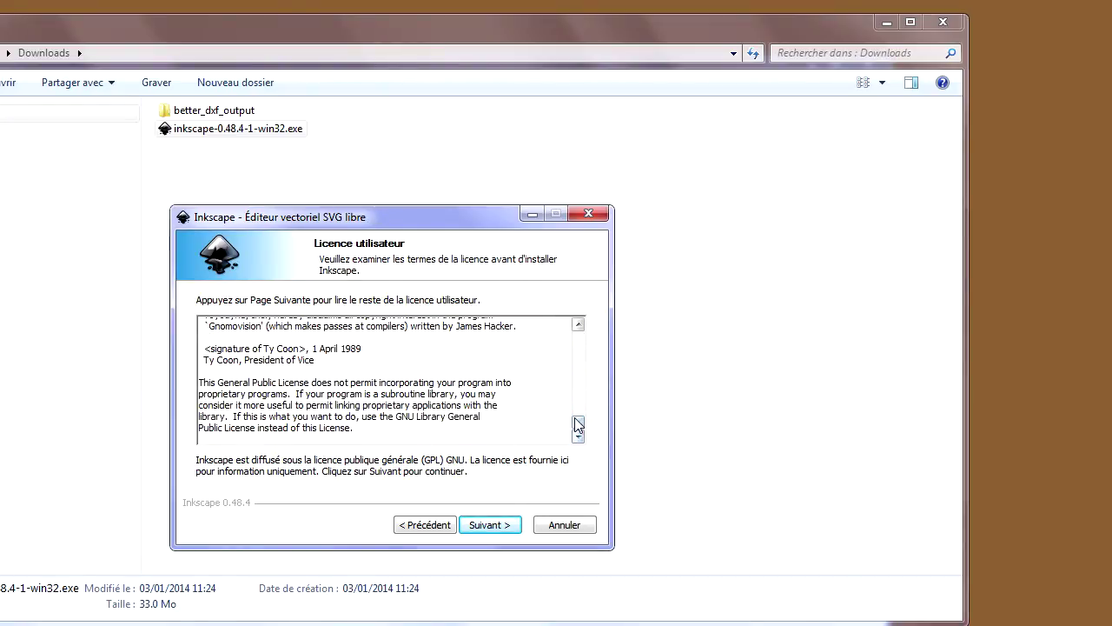
left_click(488, 528)
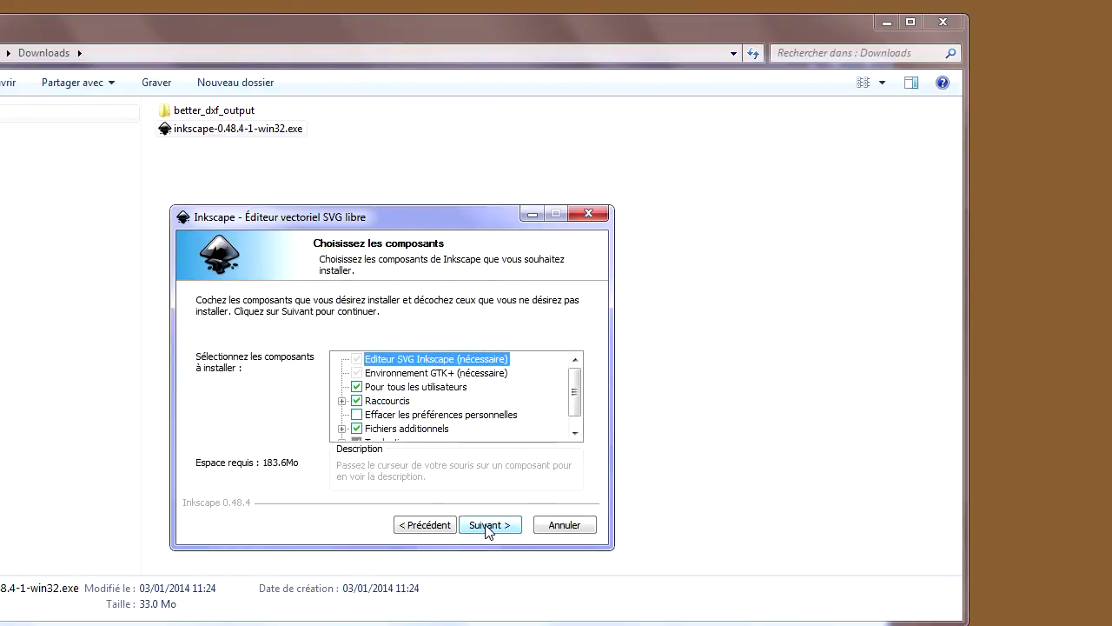
- Install default components into C:\Program Files\Inkscape, untick Lancer Inkscape, and close the installer
left_click_drag(575, 384, 575, 398)
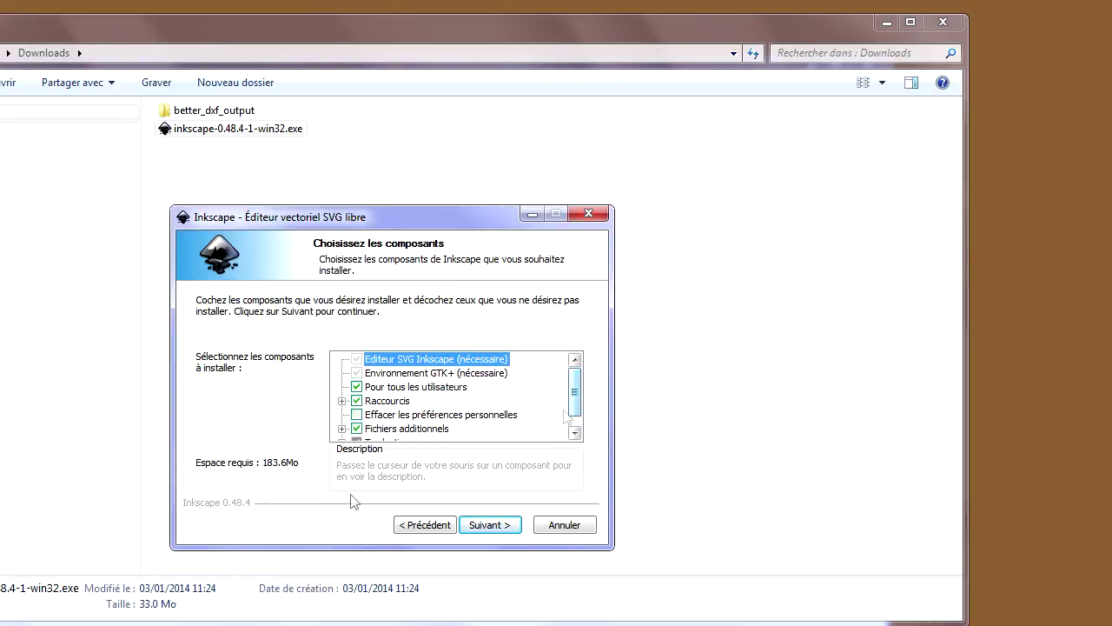
left_click(494, 525)
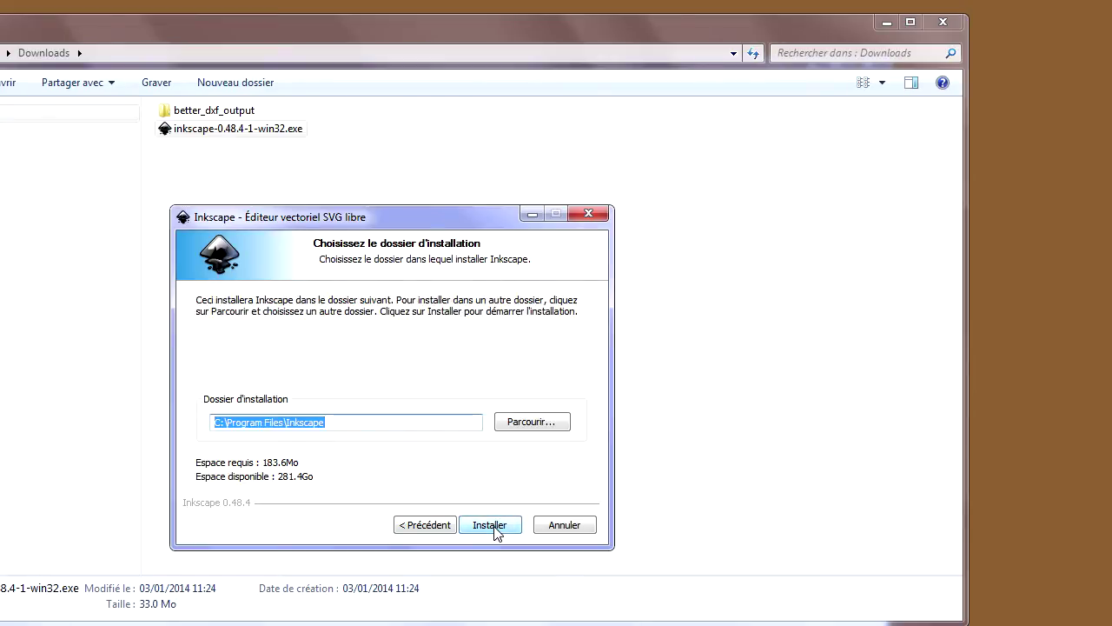
left_click(495, 527)
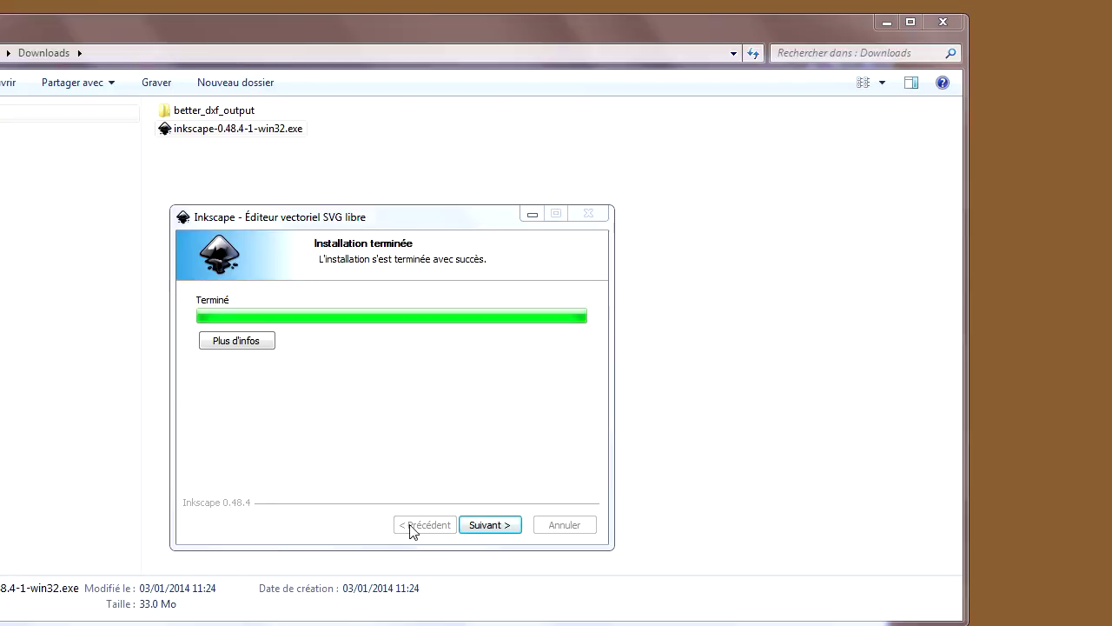
left_click(511, 526)
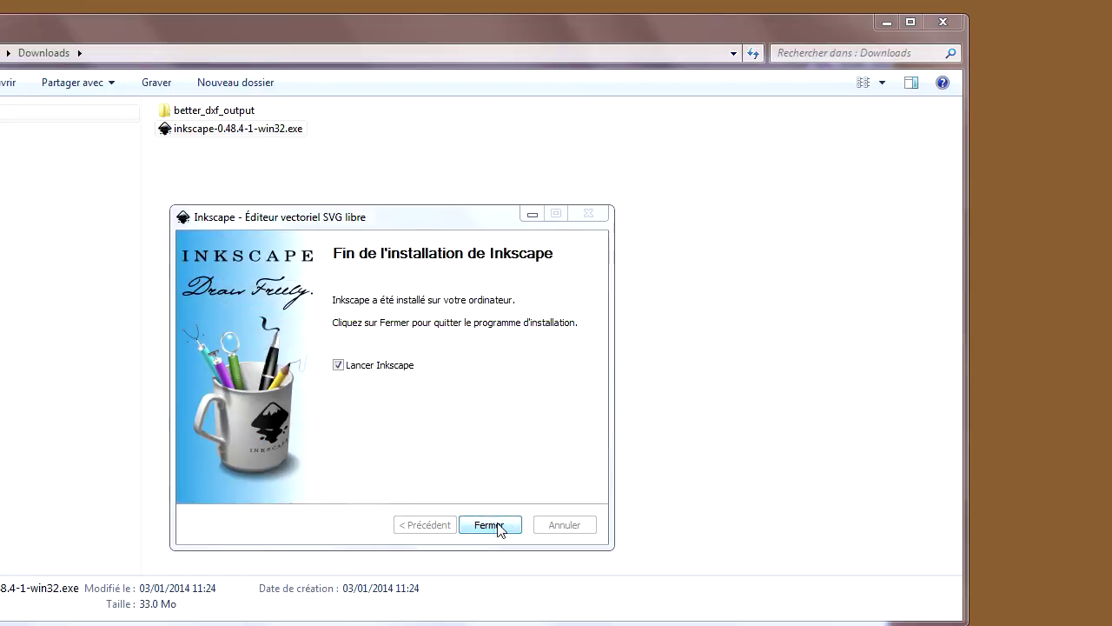
left_click(338, 365)
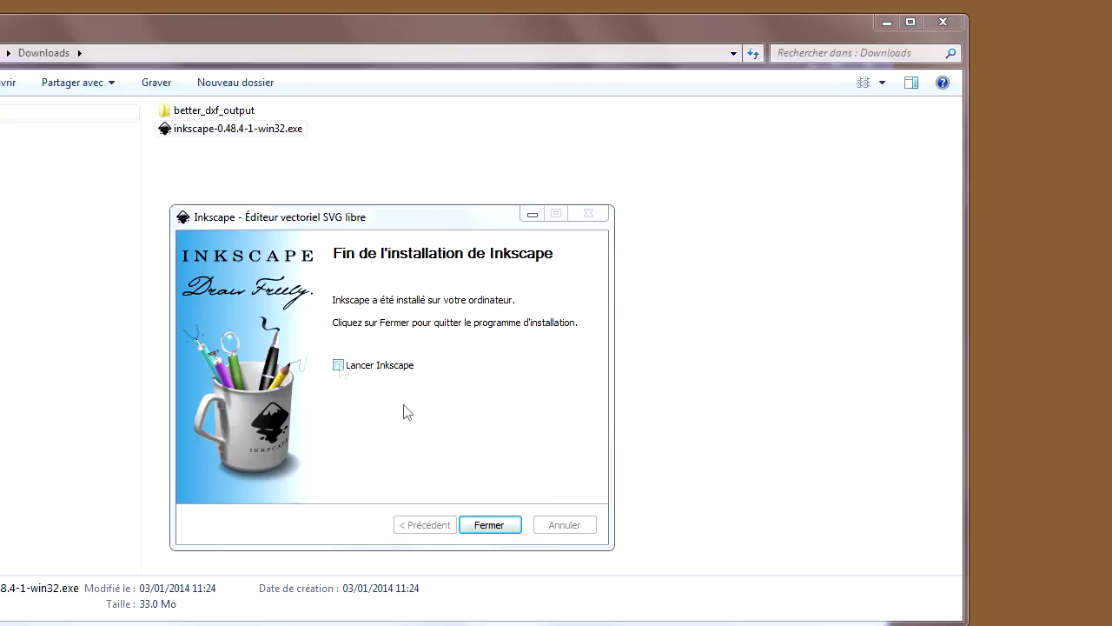
left_click(490, 526)
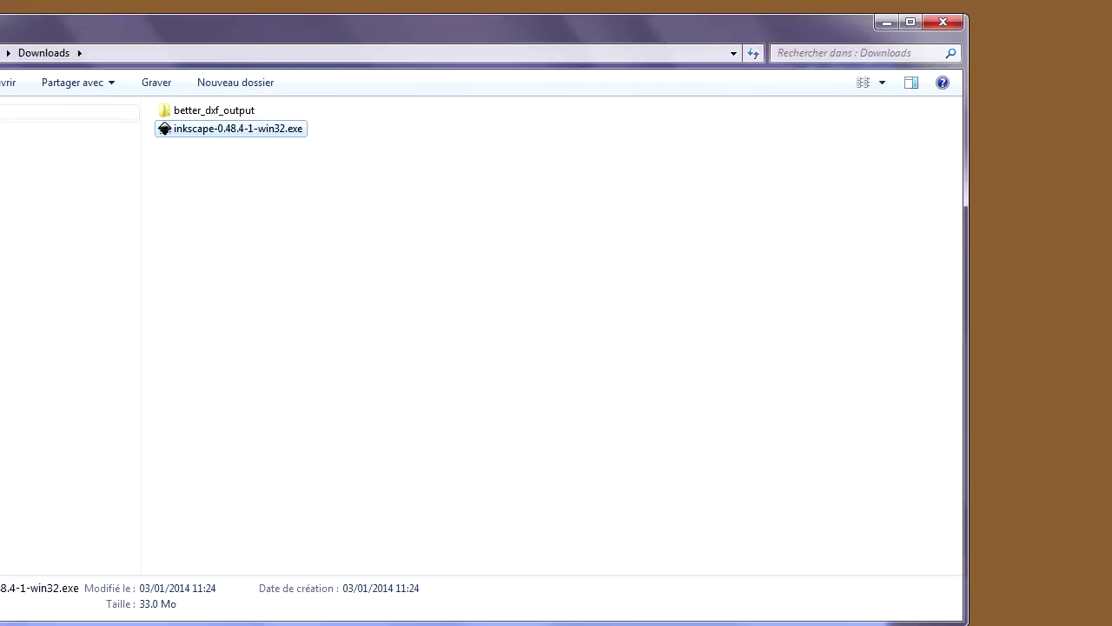
- Copy the three files from better_dxf_output and switch to the Inkscape program folder
double_click(208, 110)
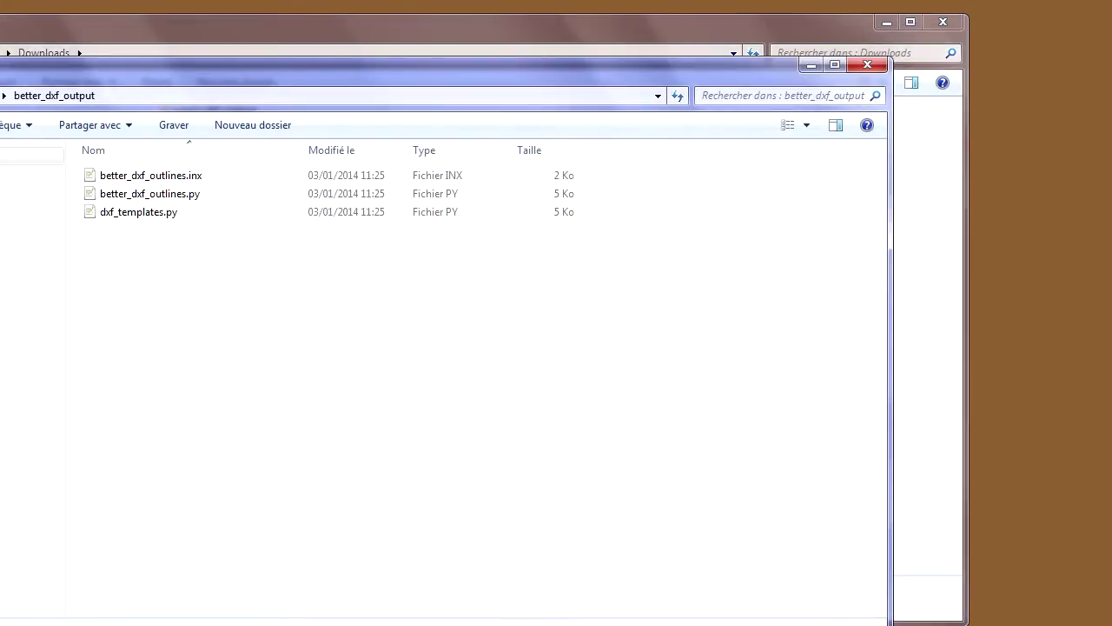
left_click_drag(166, 242, 135, 171)
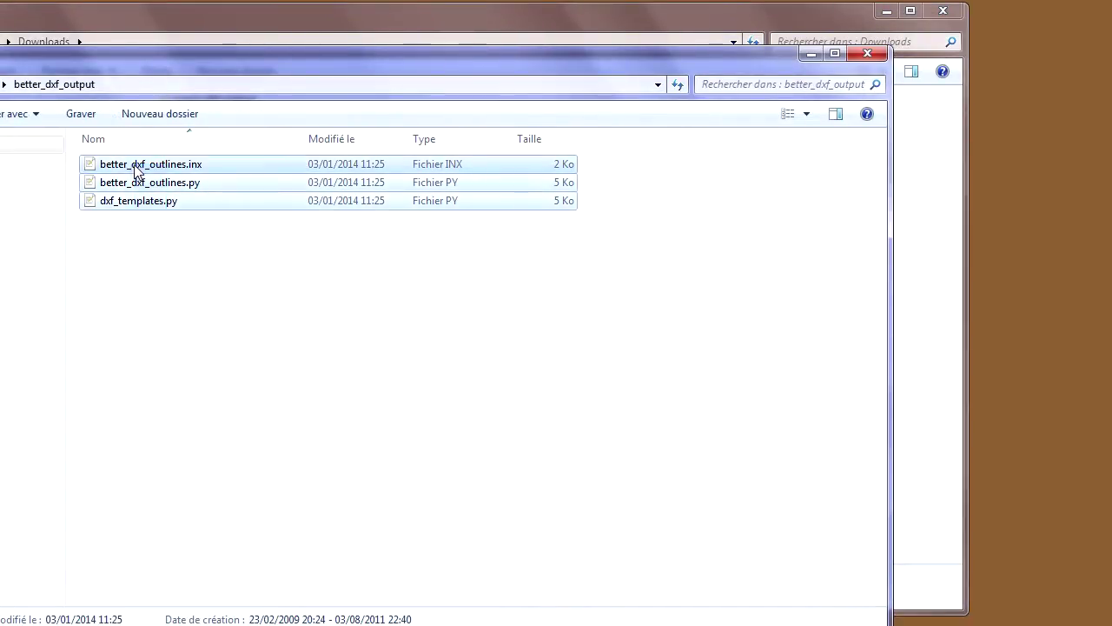
right_click(132, 165)
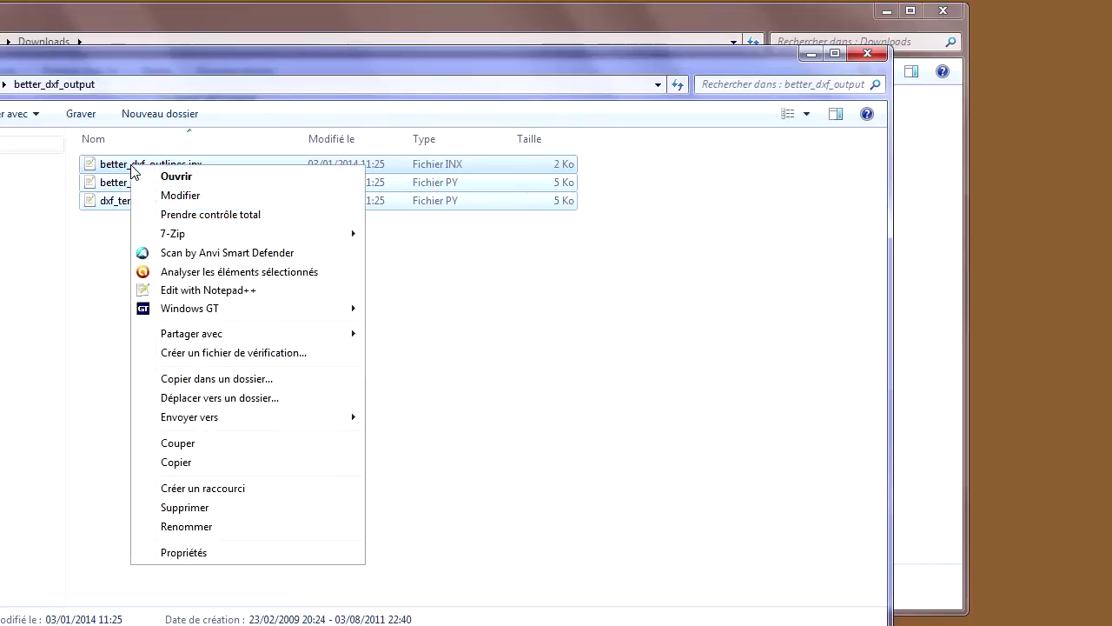
left_click(191, 465)
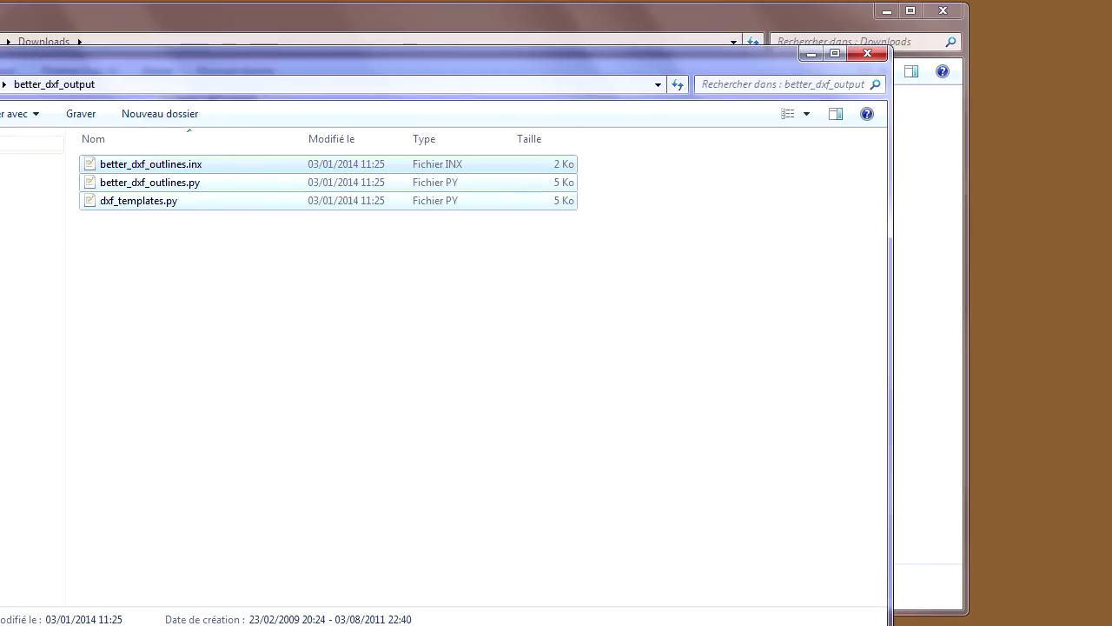
left_click(143, 590)
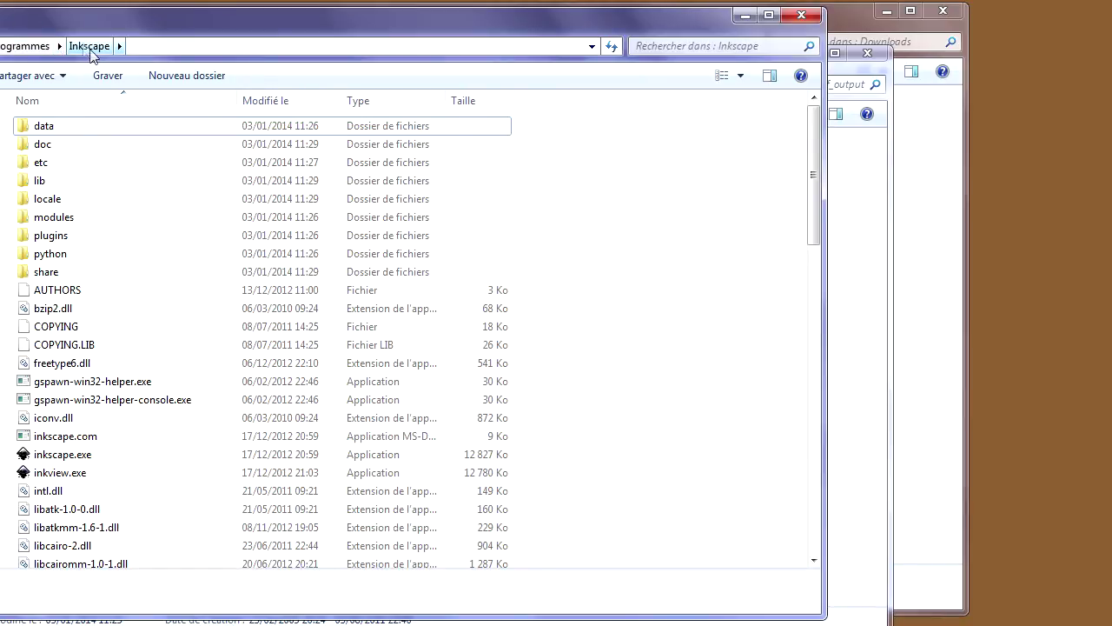
- Paste the copied extension files into Inkscape's share\extensions folder
left_click_drag(80, 29, 103, 29)
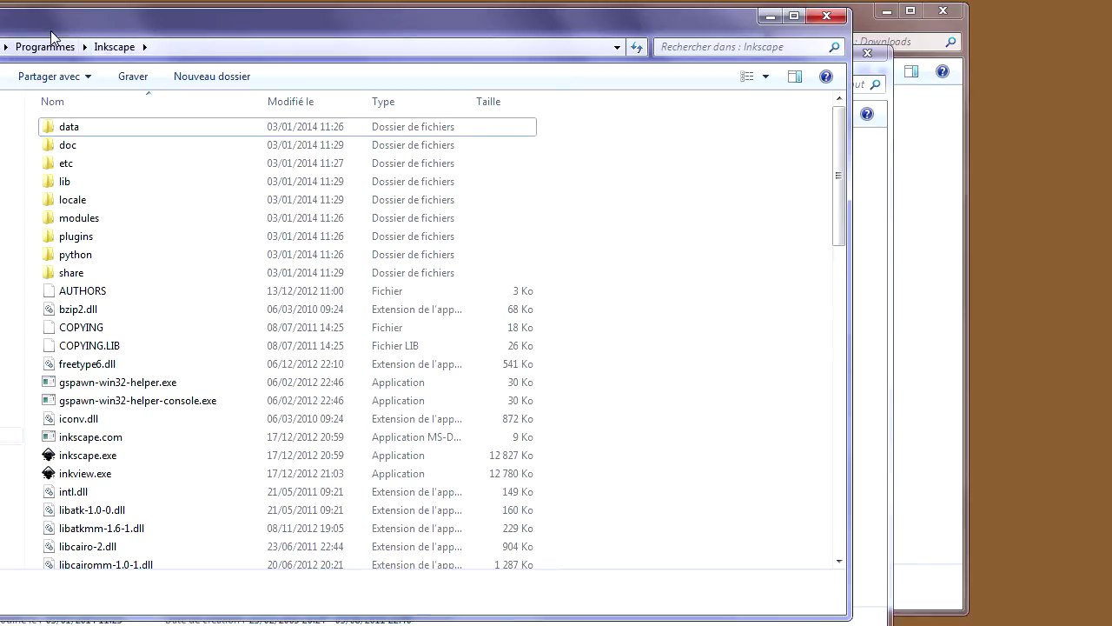
left_click_drag(51, 31, 77, 28)
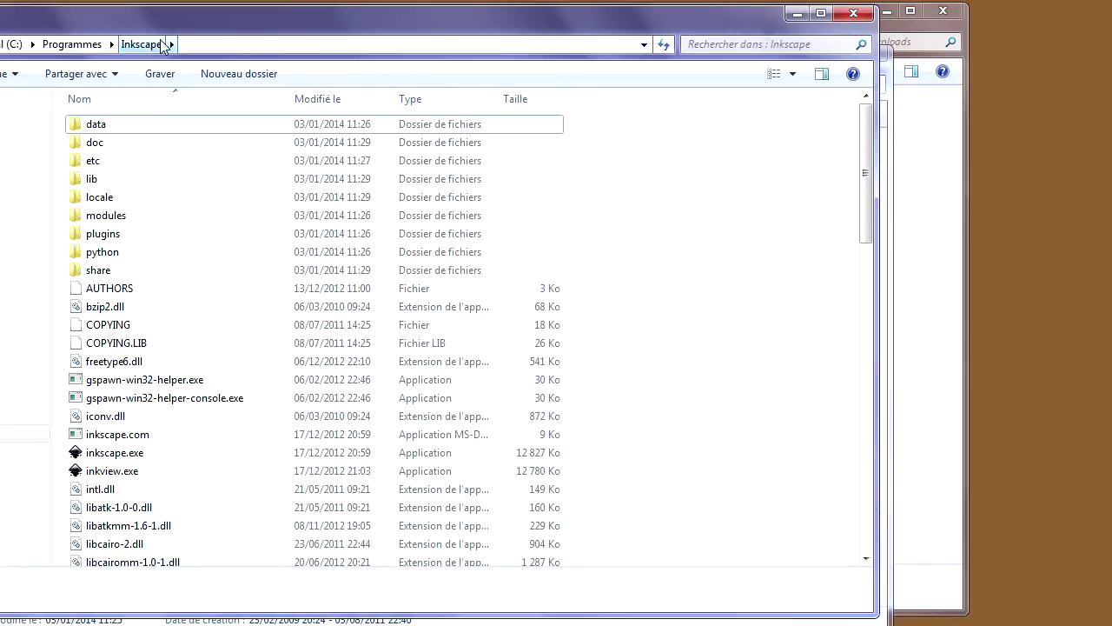
double_click(97, 270)
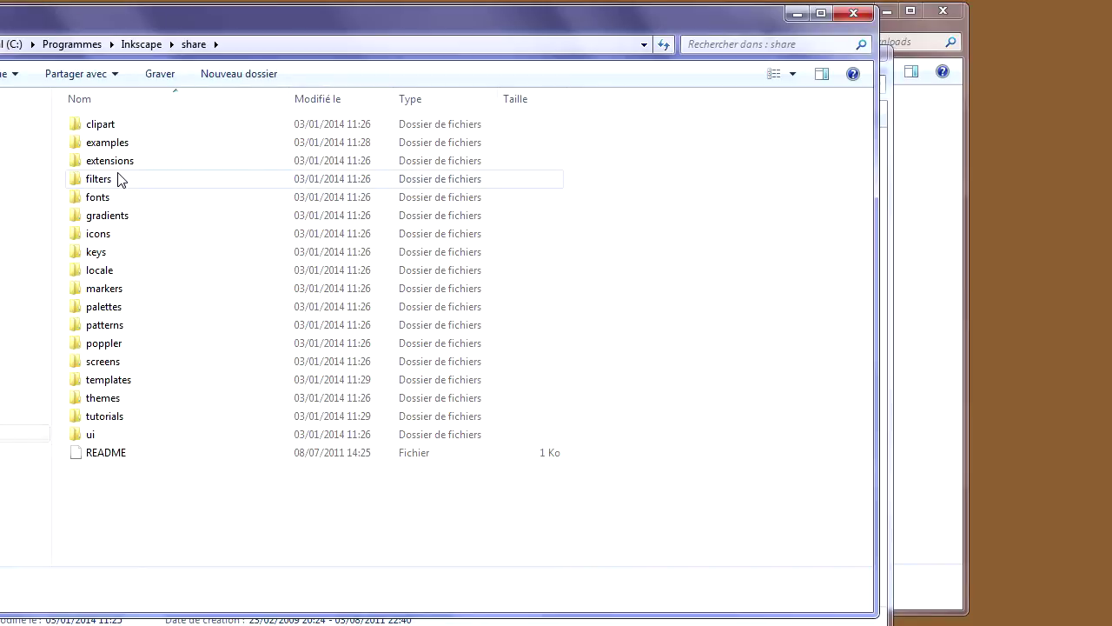
double_click(104, 163)
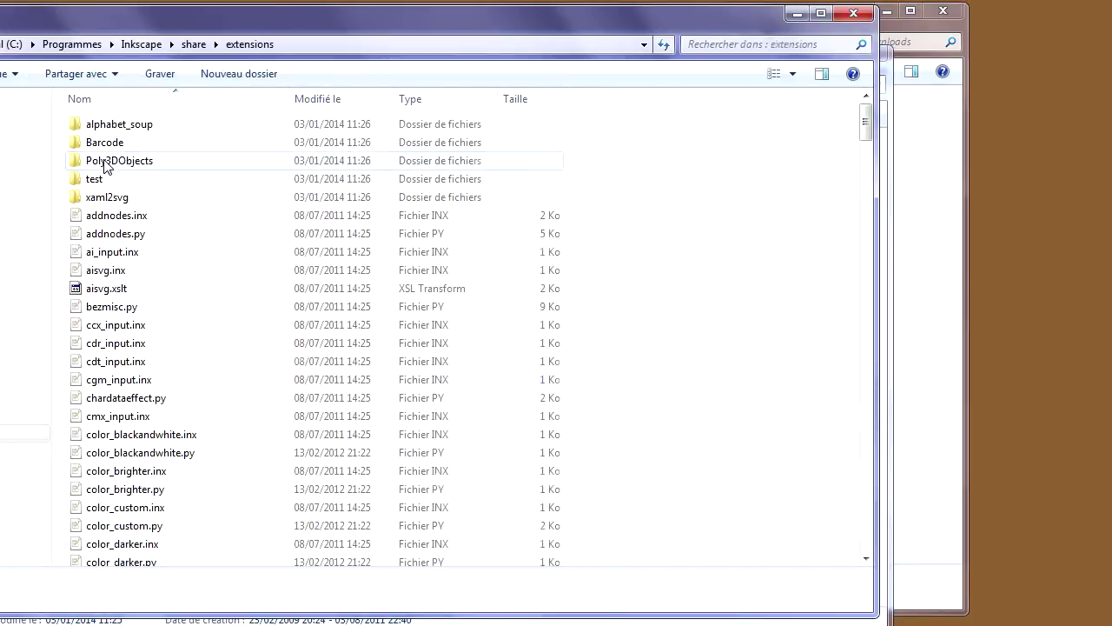
right_click(620, 350)
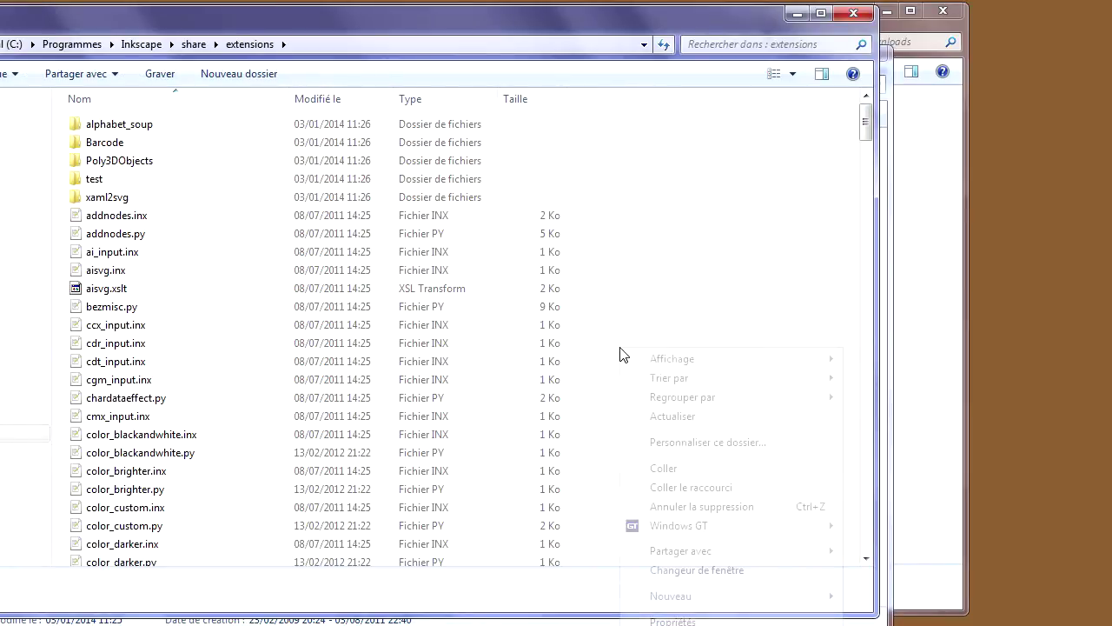
left_click(660, 468)
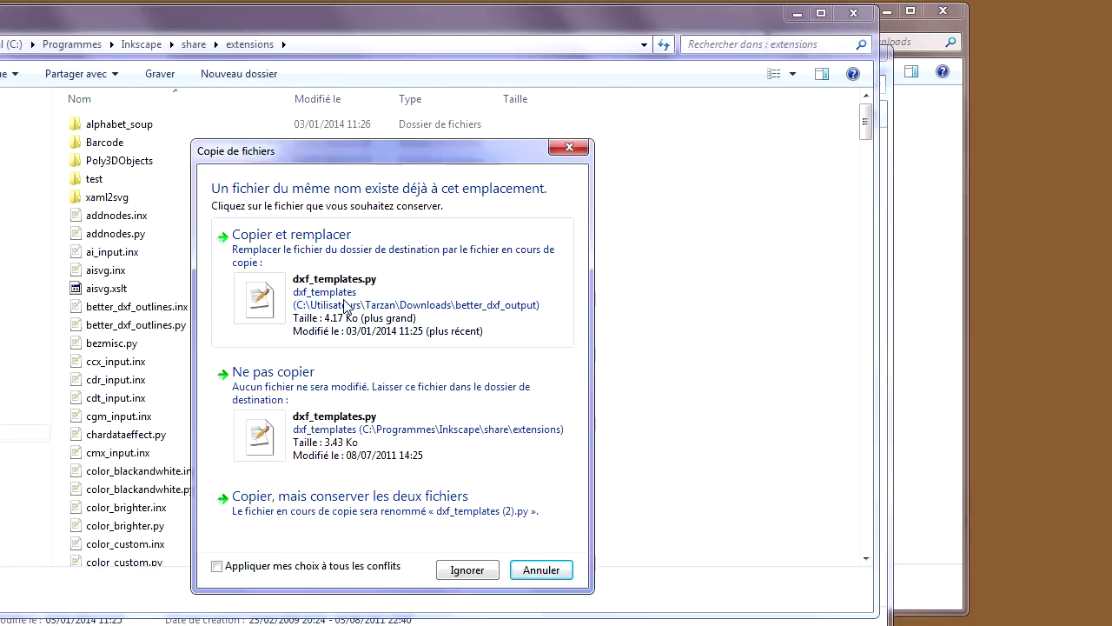
- Resolve the dxf_templates.py conflict, then close the extensions, better_dxf_output and Downloads windows
left_click(344, 304)
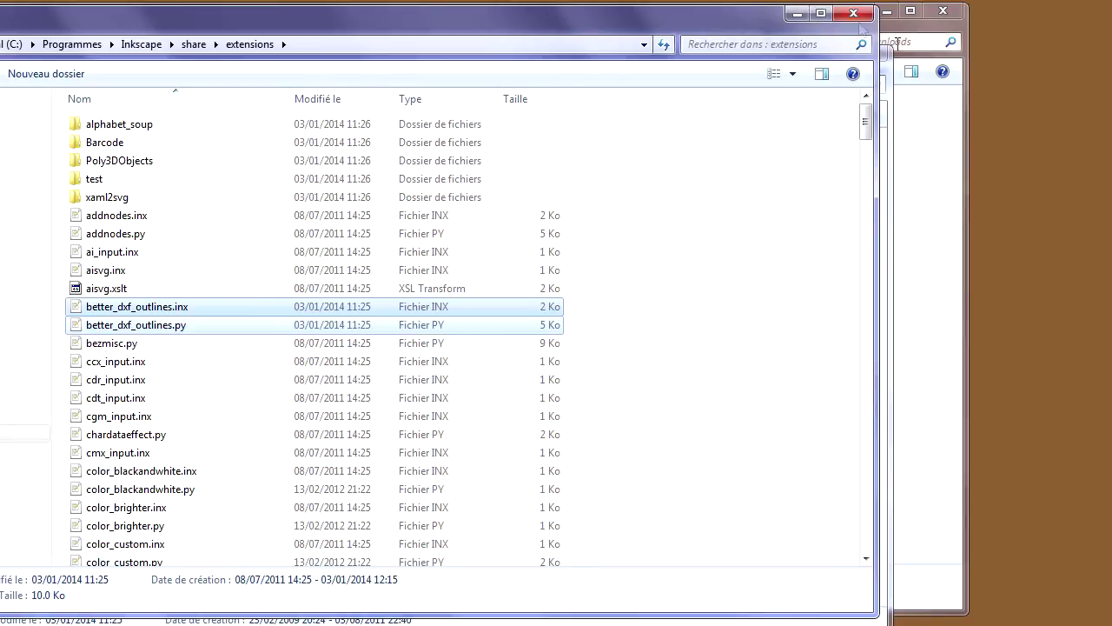
left_click(854, 13)
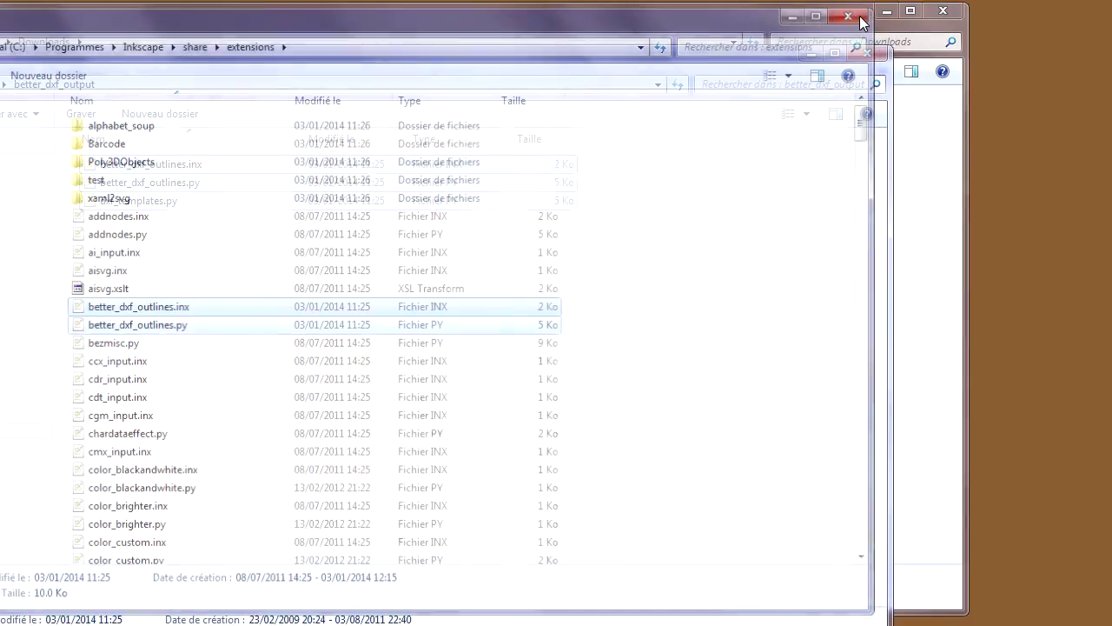
left_click(876, 56)
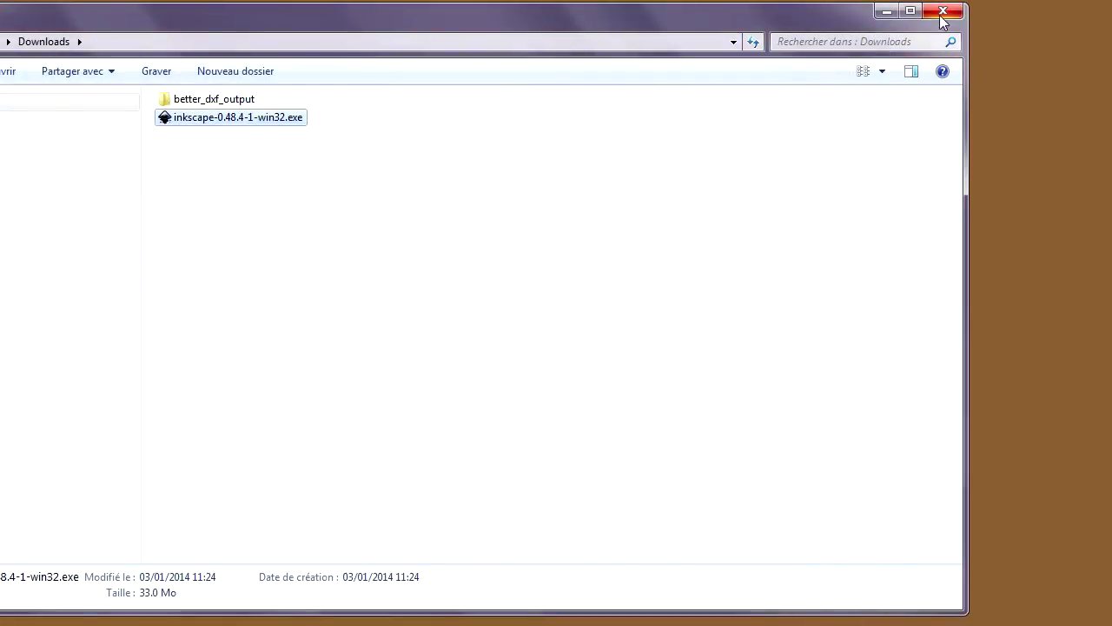
left_click(944, 14)
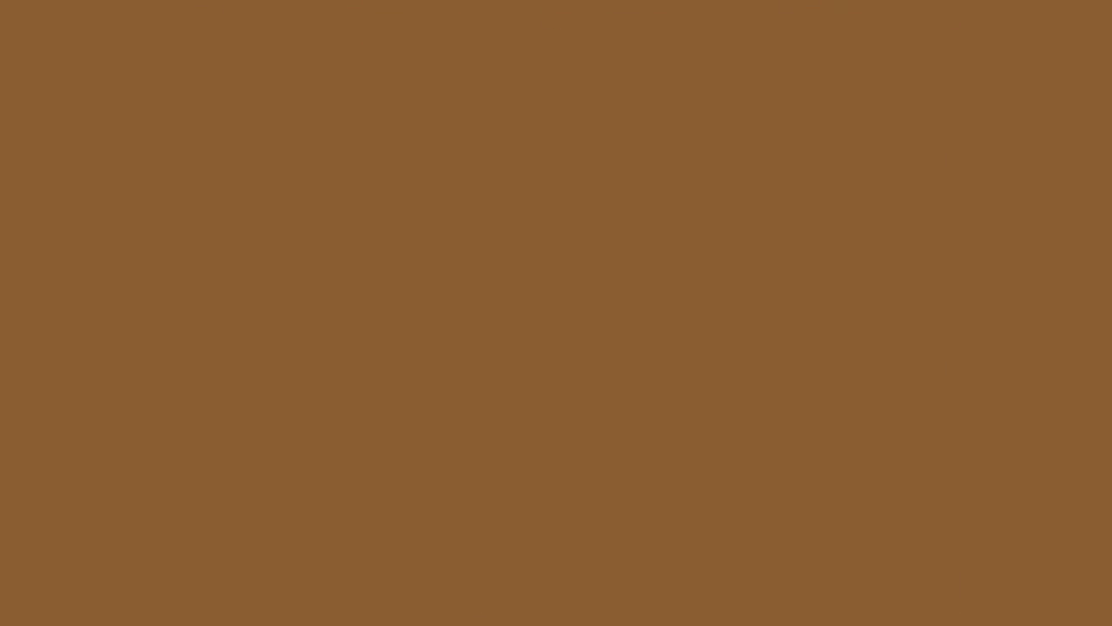
- Launch Inkscape from the Start menu and resize its window to fill most of the screen
key("super")
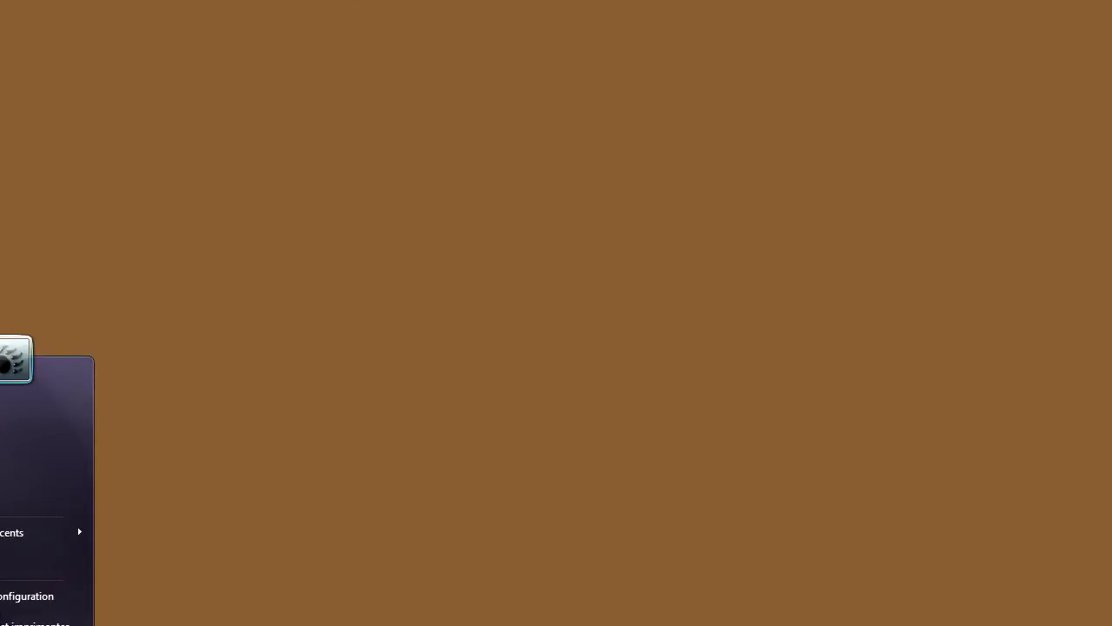
left_click(506, 388)
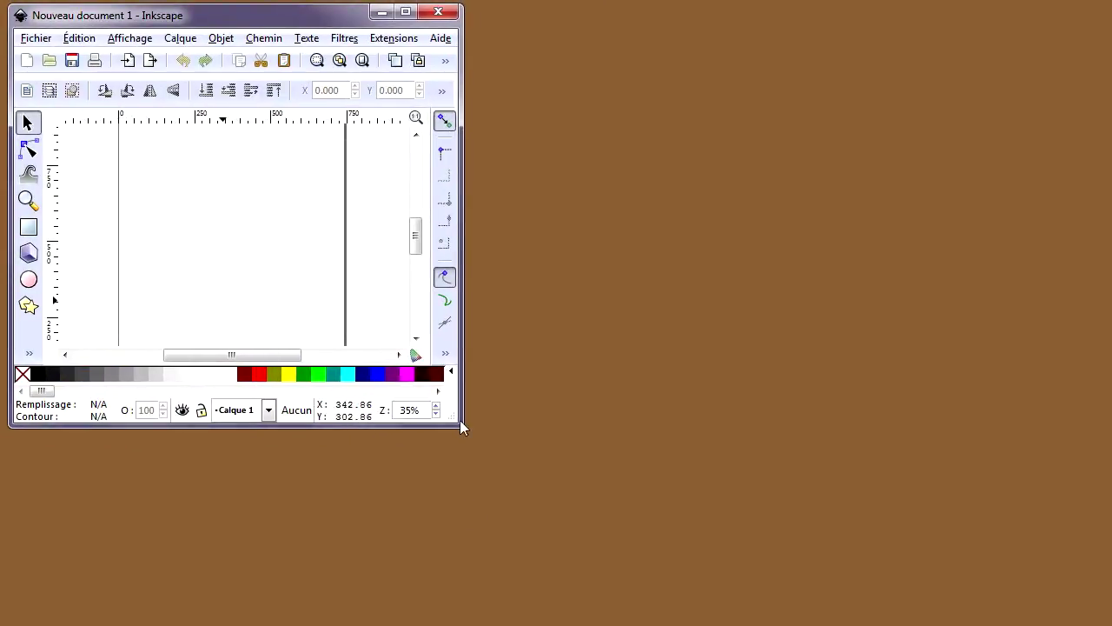
mouse_move(466, 430)
left_mouse_down()
mouse_move(956, 517)
mouse_move(972, 604)
left_mouse_up()
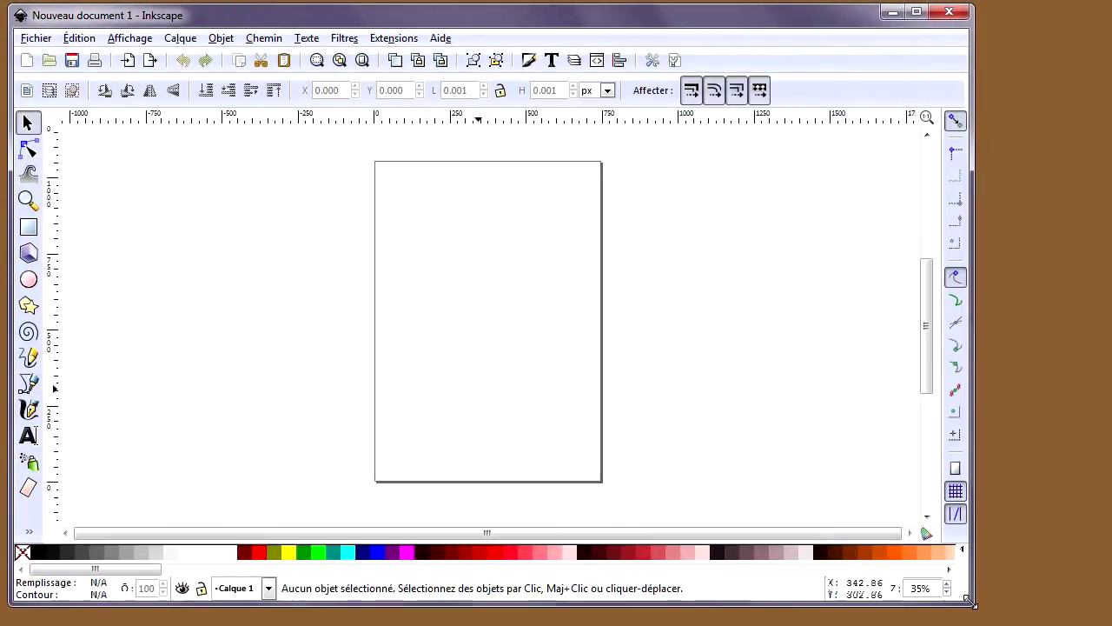
- Draw a black rounded-corner rectangle near the top of the page and zoom in on it
left_click(28, 227)
left_click_drag(409, 215, 525, 285)
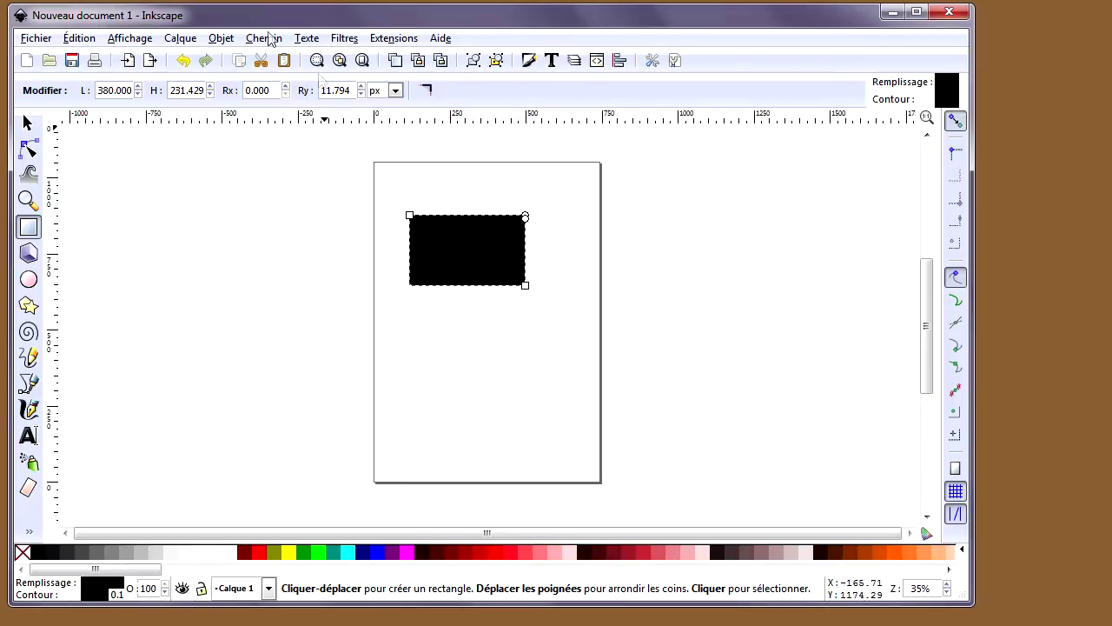
key("3")
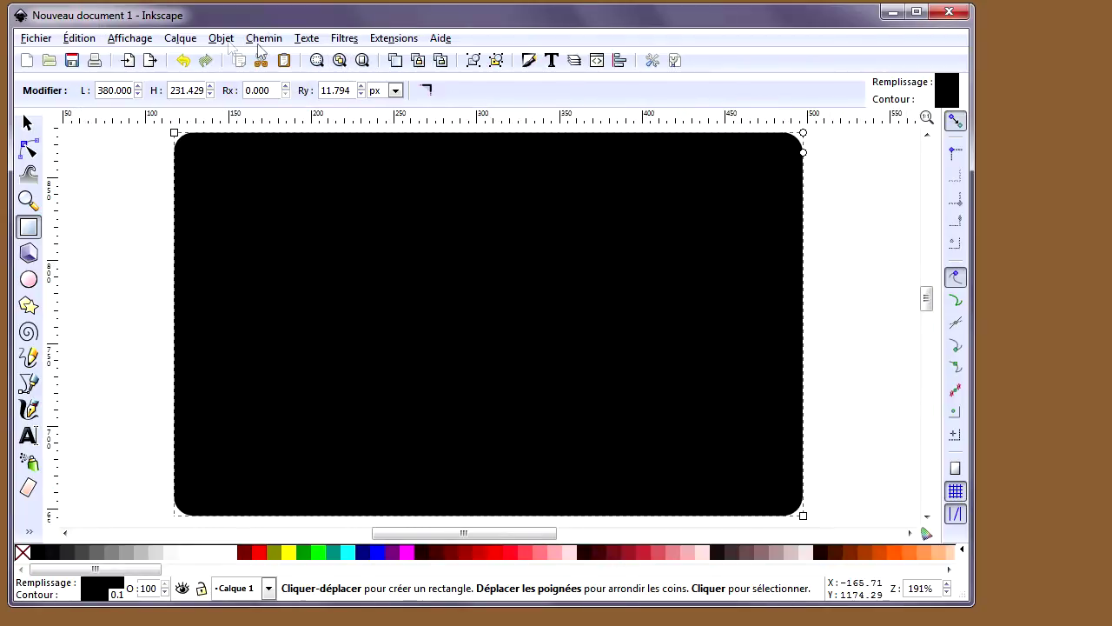
- Convert the rounded rectangle into a path with Objet en chemin and inspect its nodes
left_click(263, 39)
left_click(289, 64)
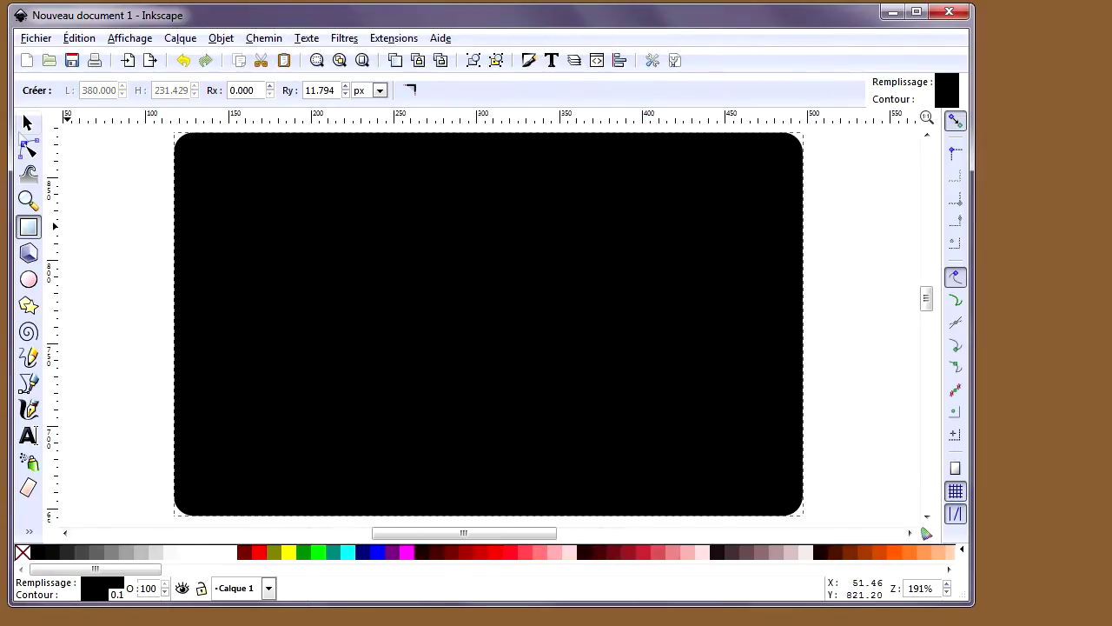
left_click(27, 122)
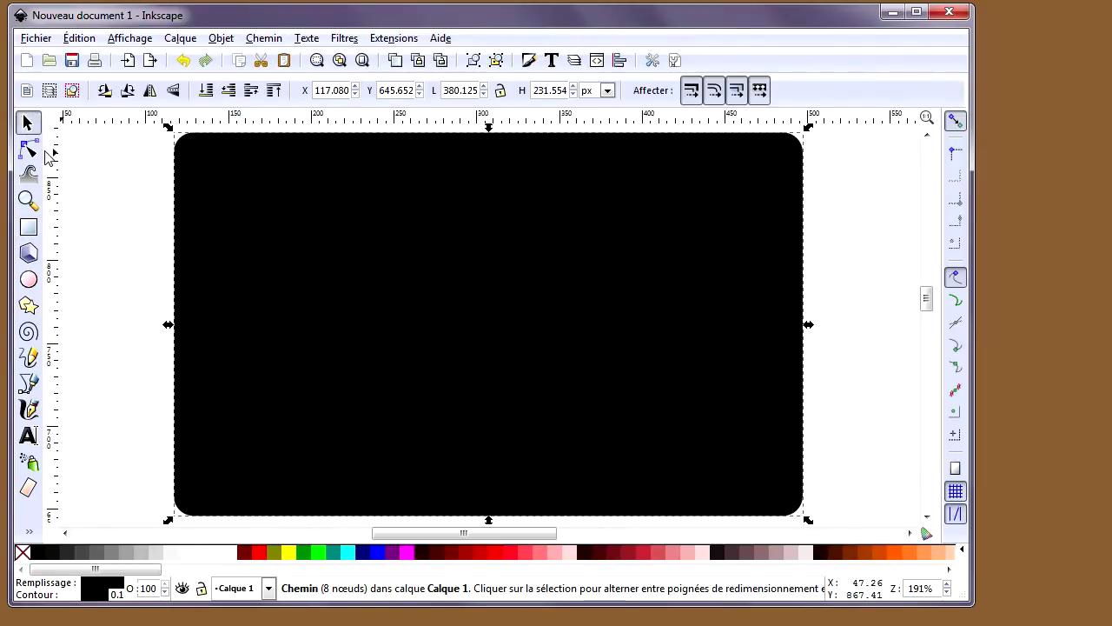
left_click(29, 151)
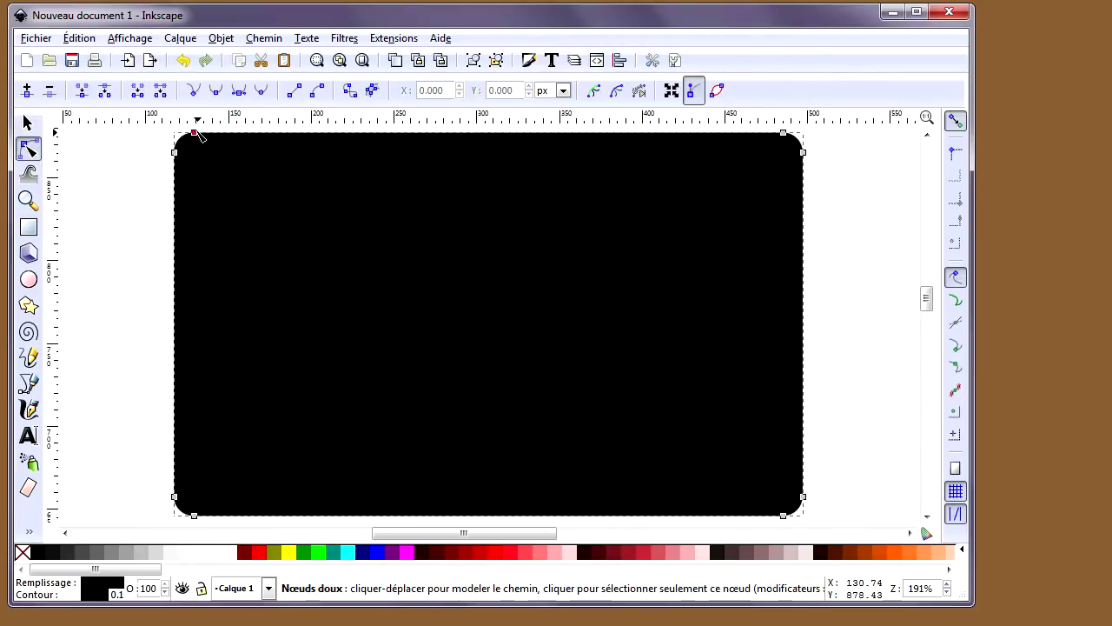
- Undo the last change, reselect the rounded rectangle, and redo the change
left_click(183, 60)
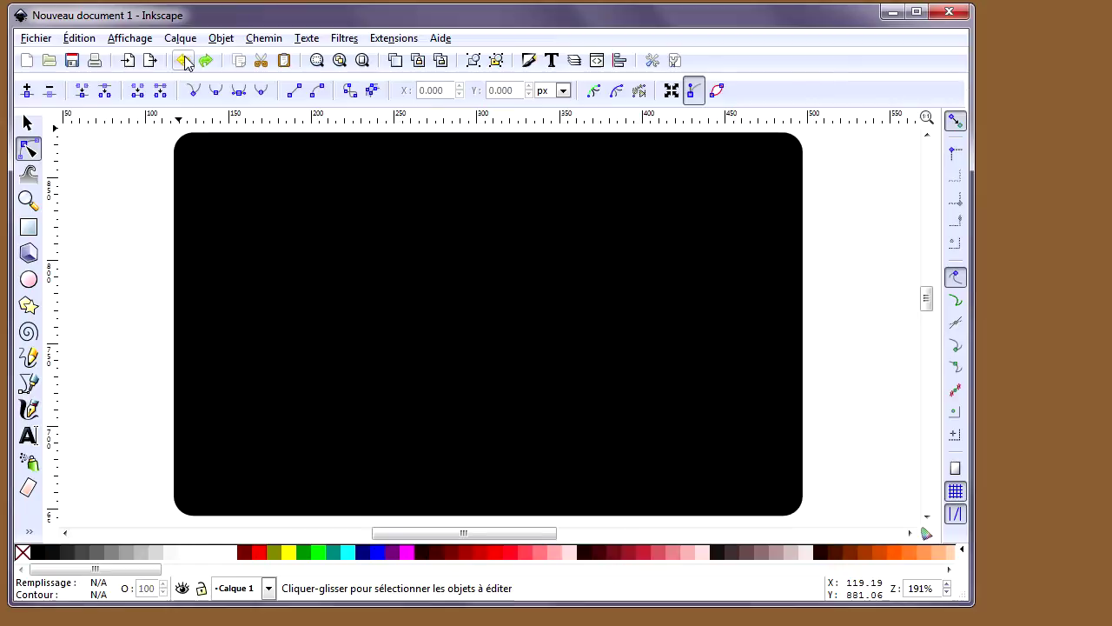
left_click(214, 199)
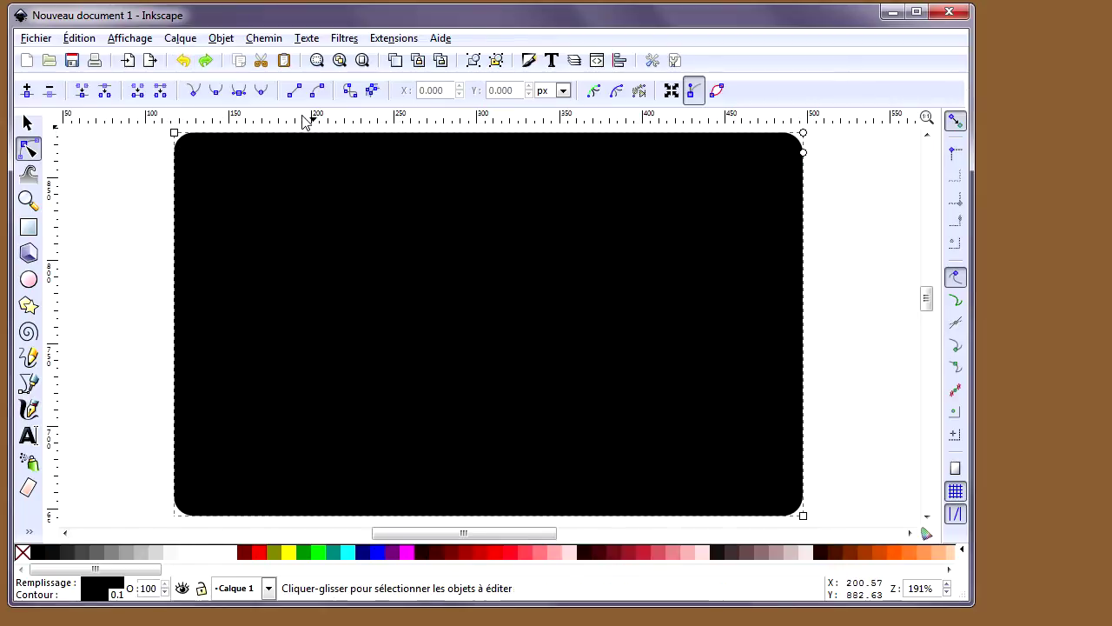
left_click(205, 60)
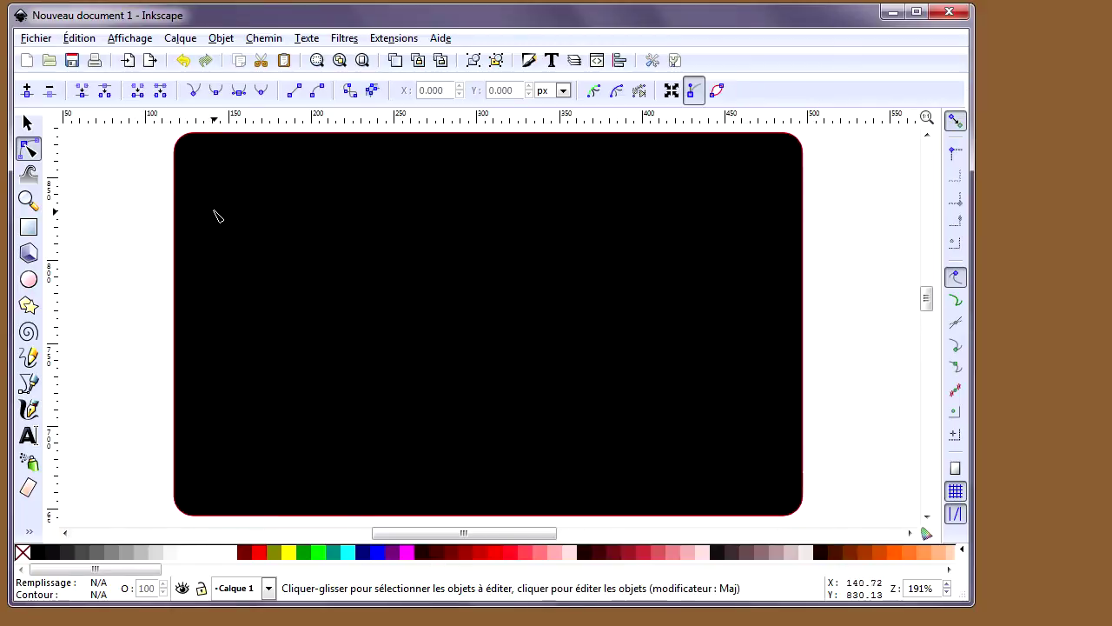
left_click(39, 38)
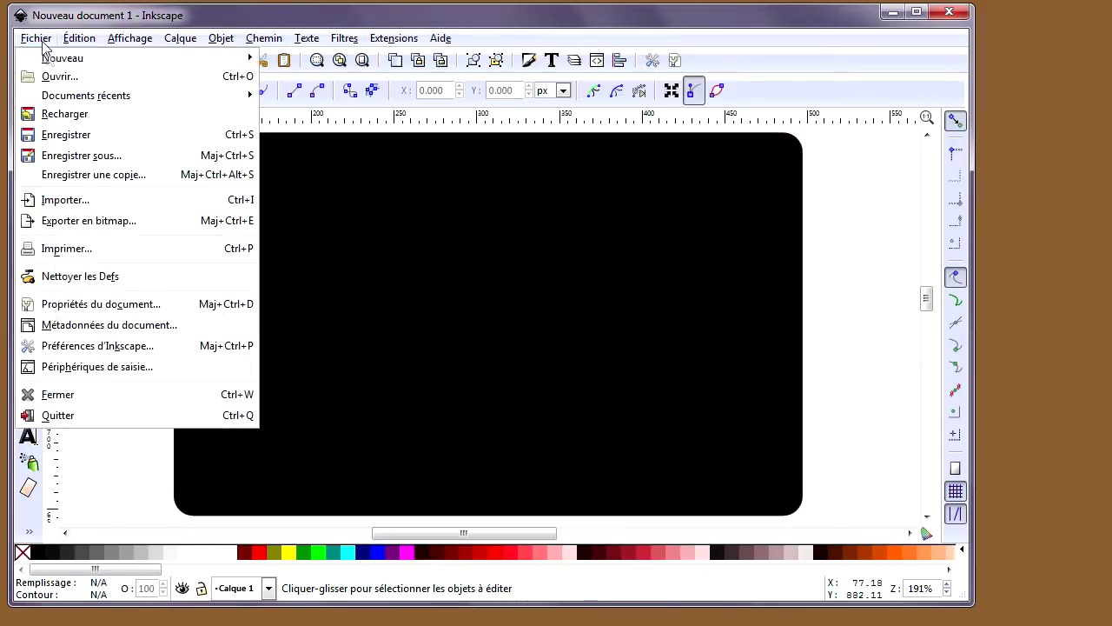
- Save the drawing as rectangle1 with type Better DXF Output (*.DXF) in the Export folder
left_click(83, 157)
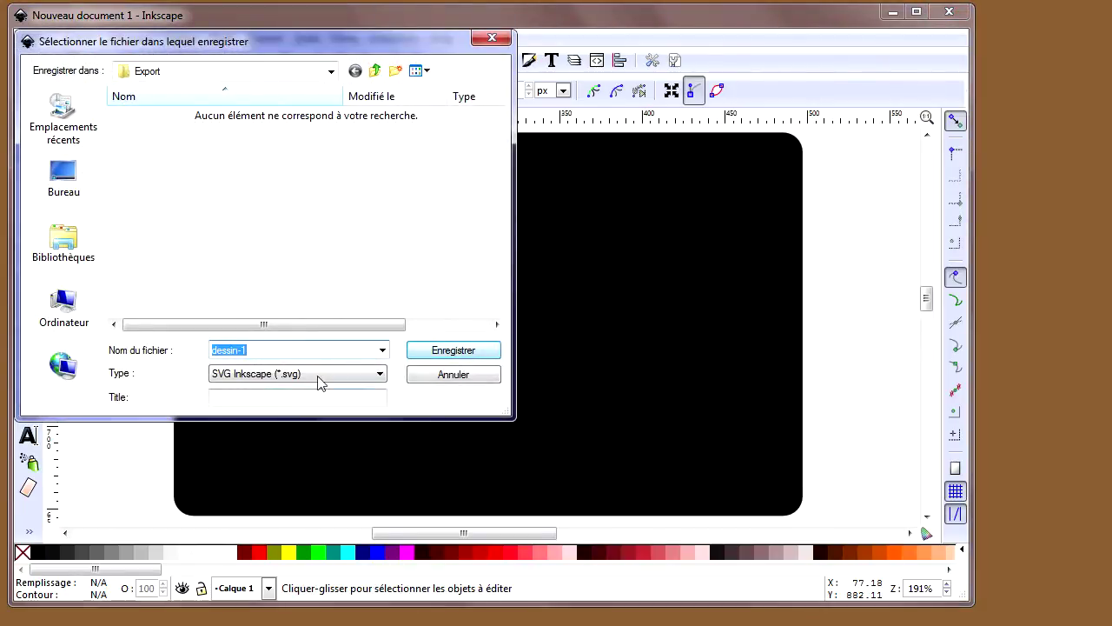
left_click(263, 349)
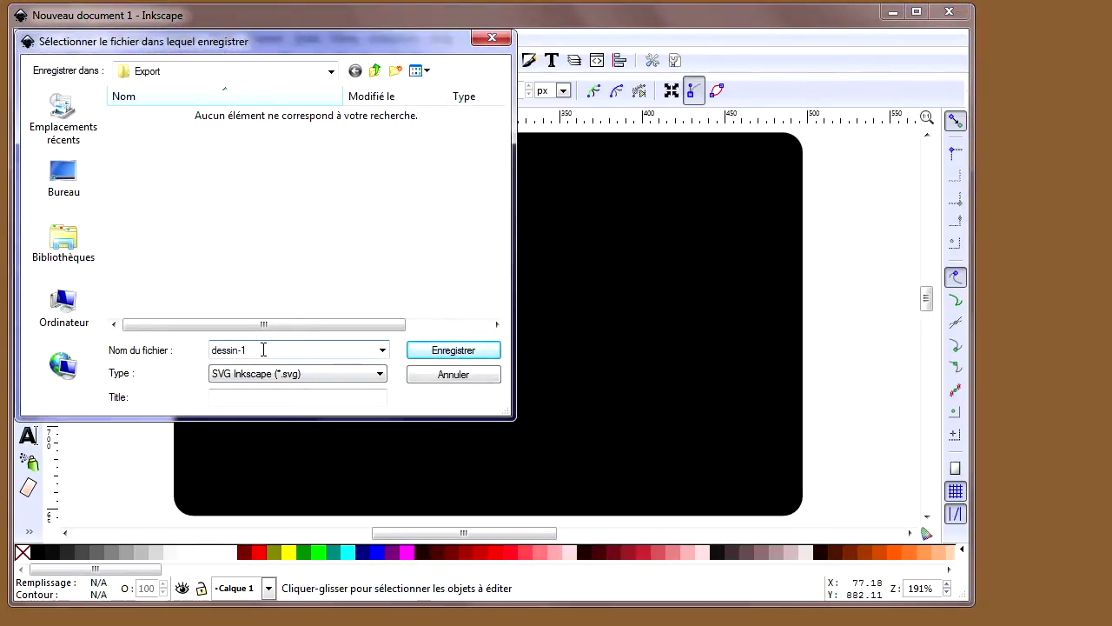
double_click(263, 350)
type("rectangle1")
left_click(380, 374)
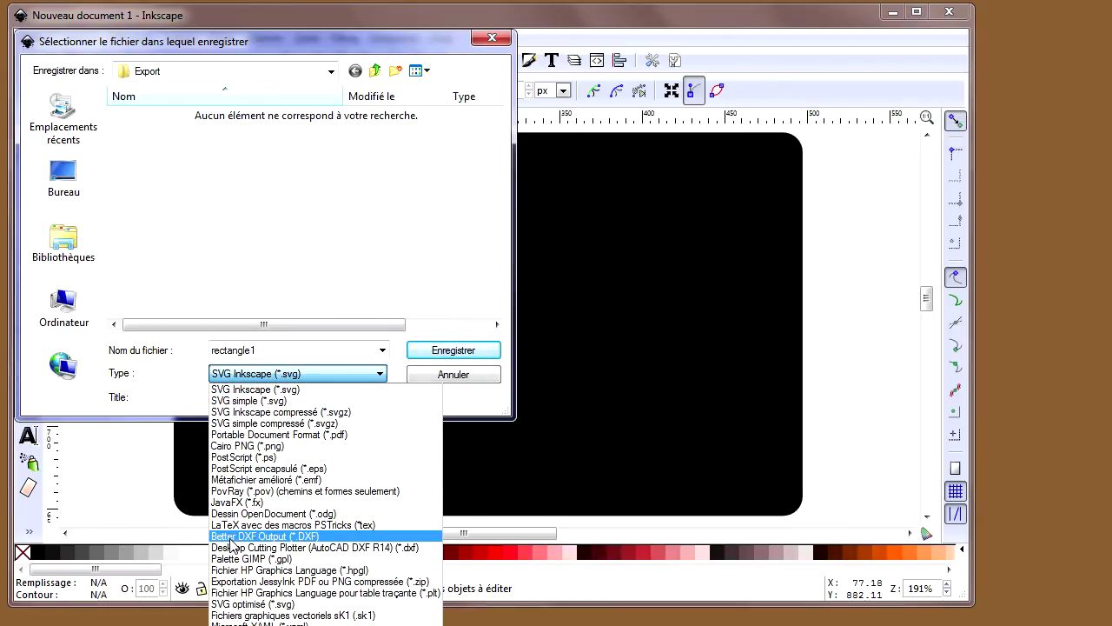
left_click(233, 536)
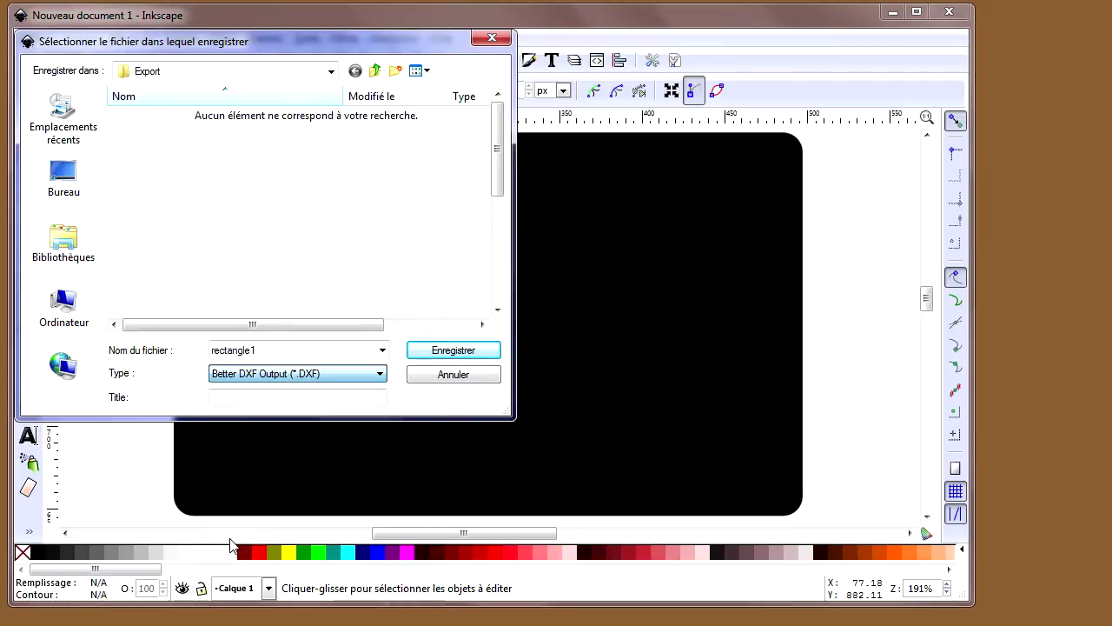
left_click(447, 355)
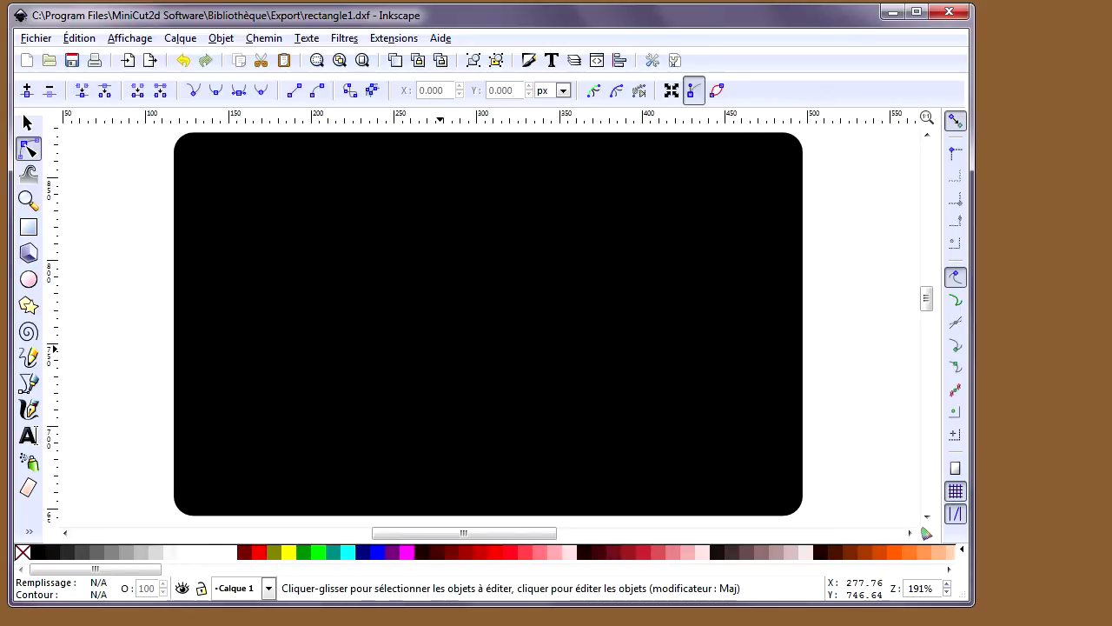
- Place rectangle1.dxf from MiniCut2d's Export library onto the 240 × 210 mm block, then close MiniCut2d
left_click(183, 618)
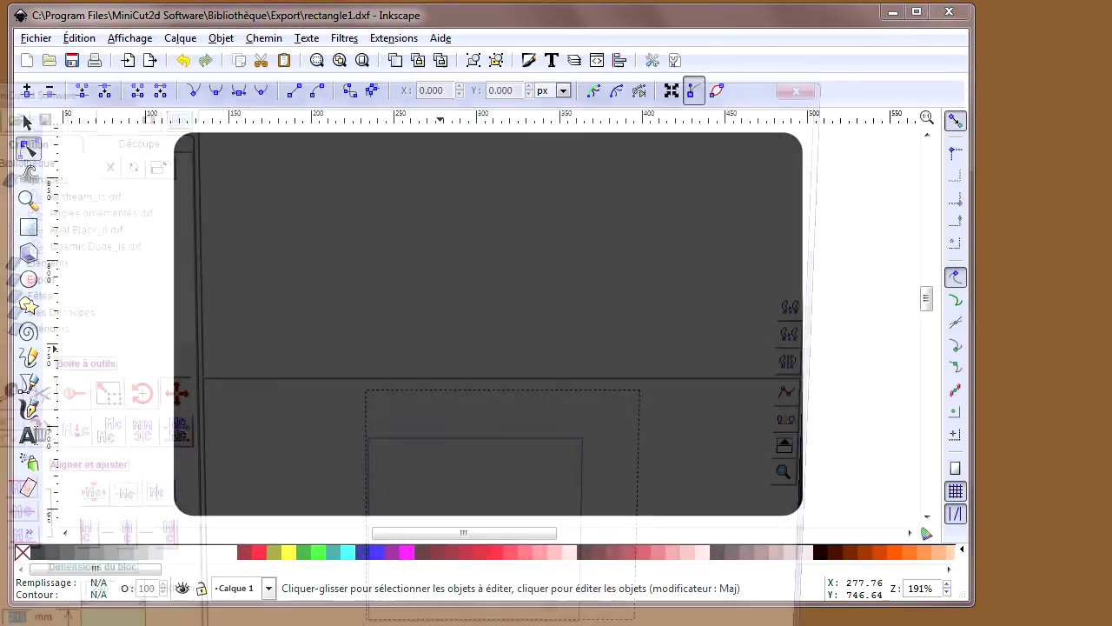
left_click_drag(315, 87, 379, 9)
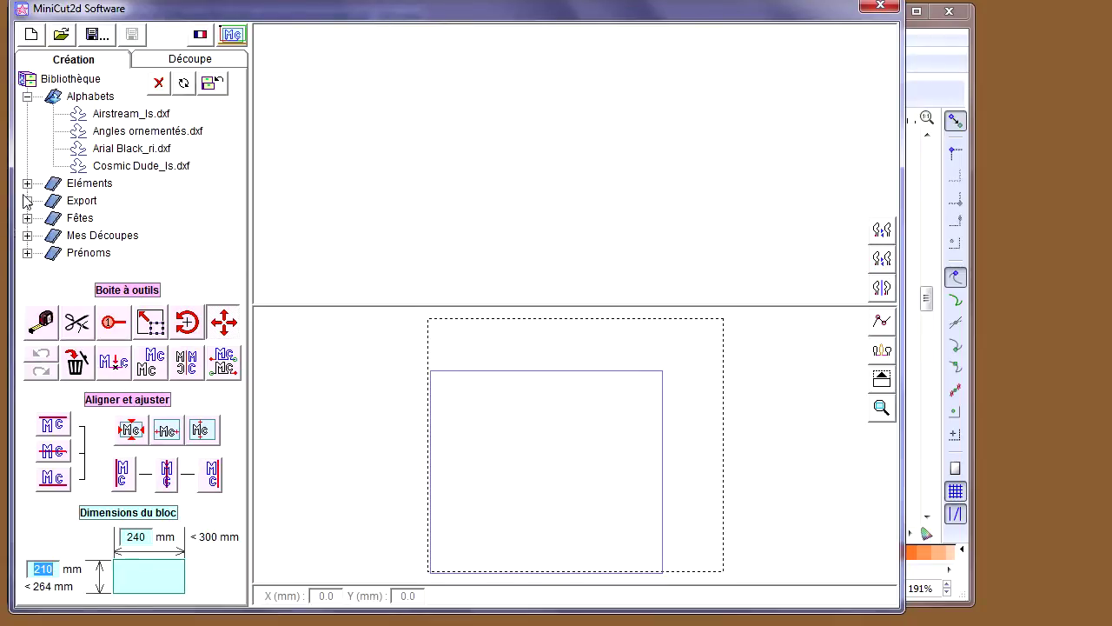
left_click(27, 200)
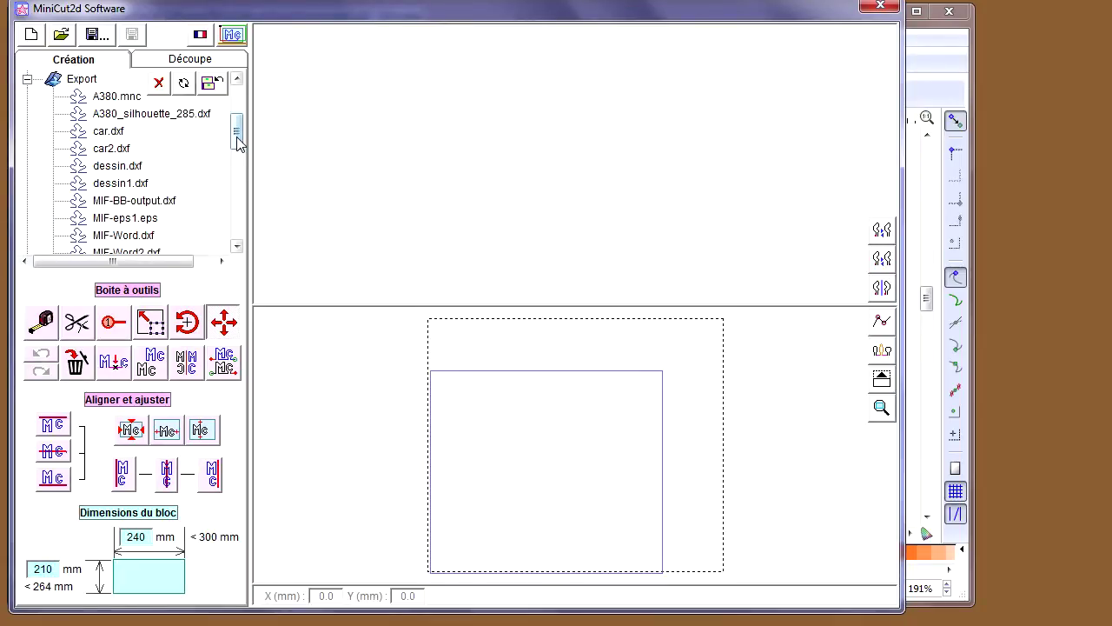
left_click_drag(239, 144, 235, 208)
left_click(136, 118)
left_click_drag(136, 119, 500, 476)
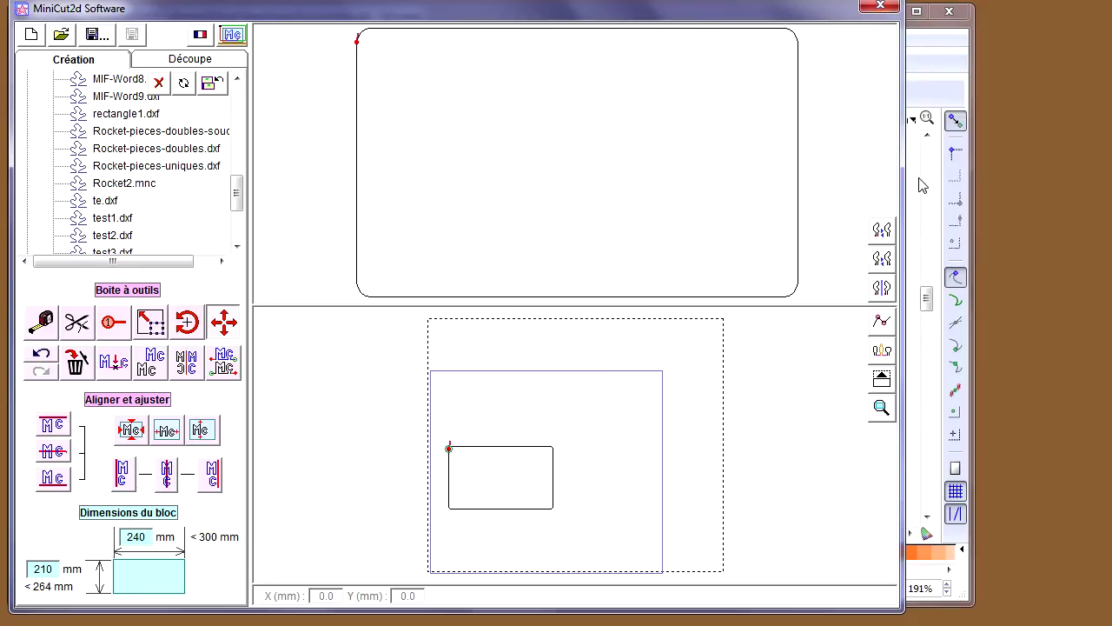
left_click(882, 7)
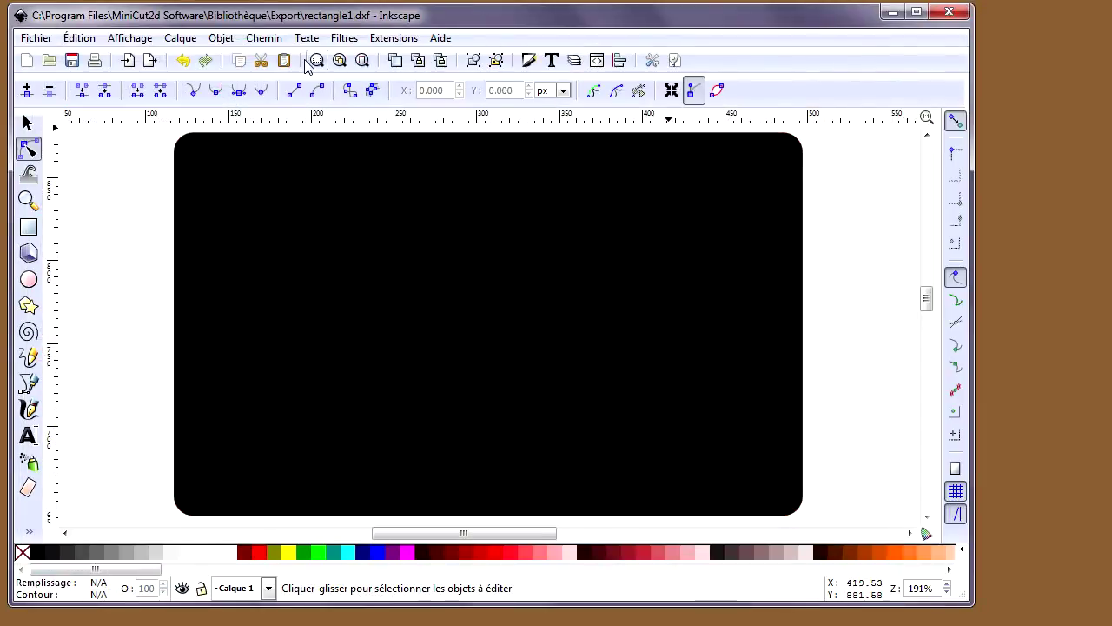
- Zoom to fit the whole page, then close Inkscape with Fermer sans enregistrer
left_click(362, 60)
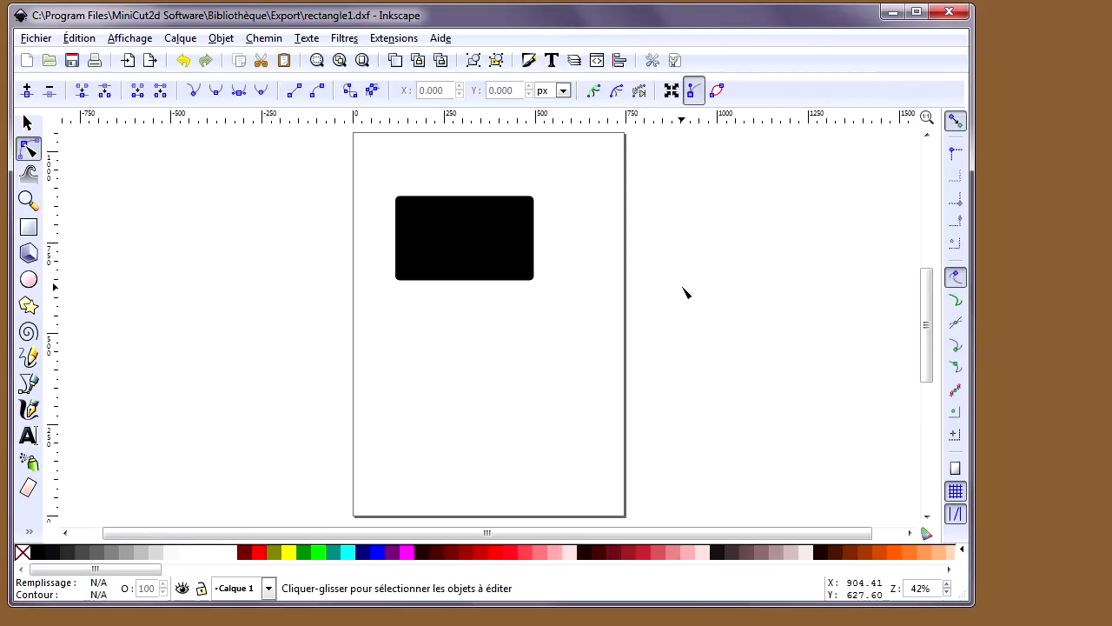
left_click(950, 13)
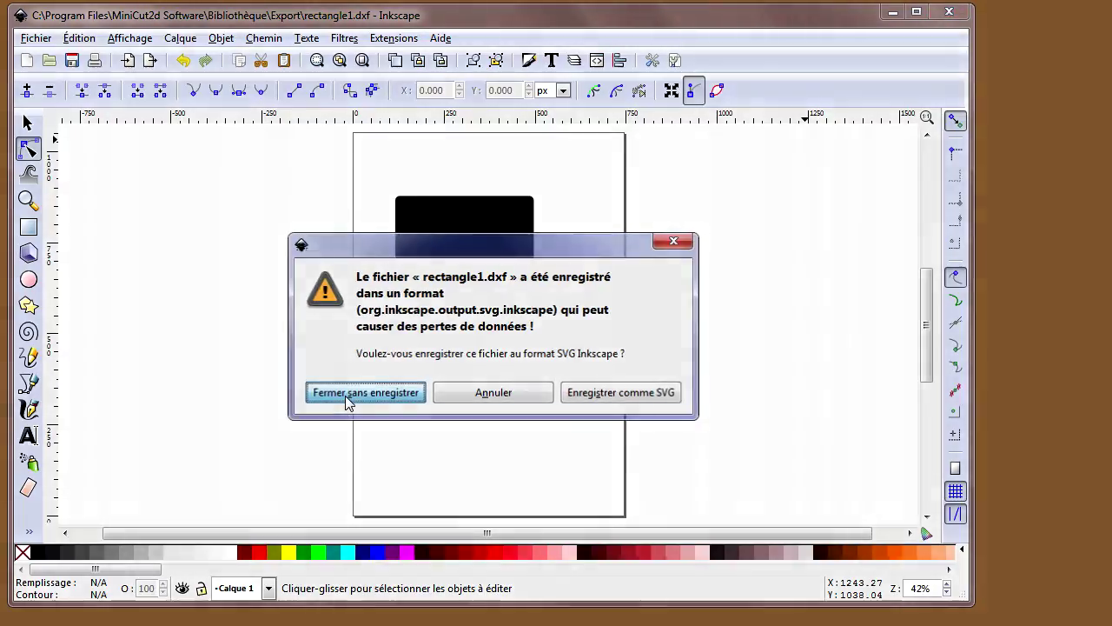
left_click(345, 395)
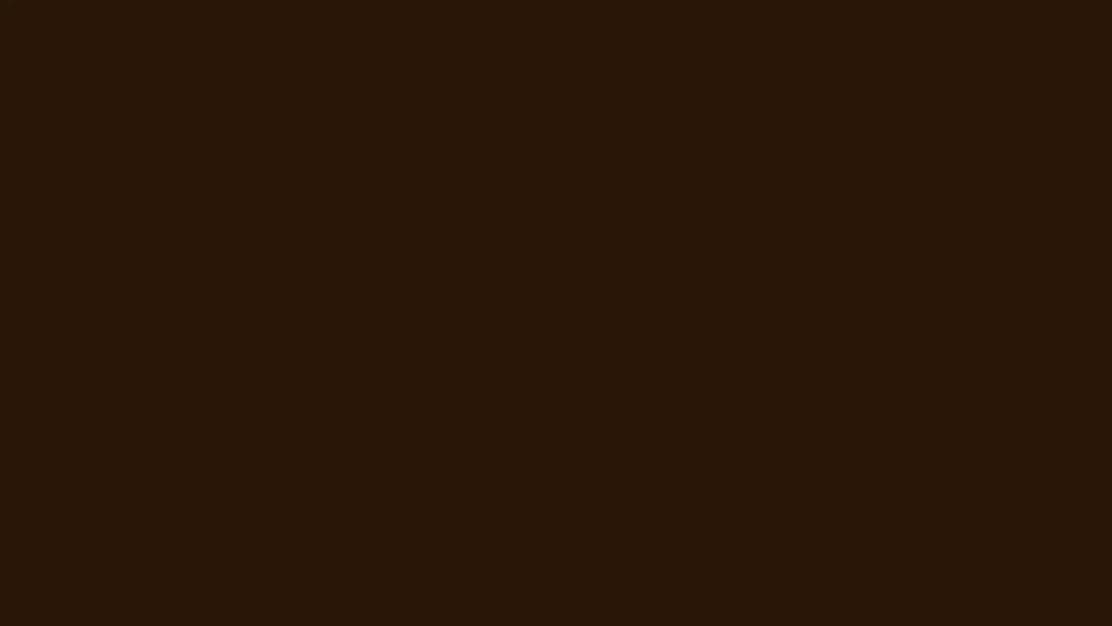